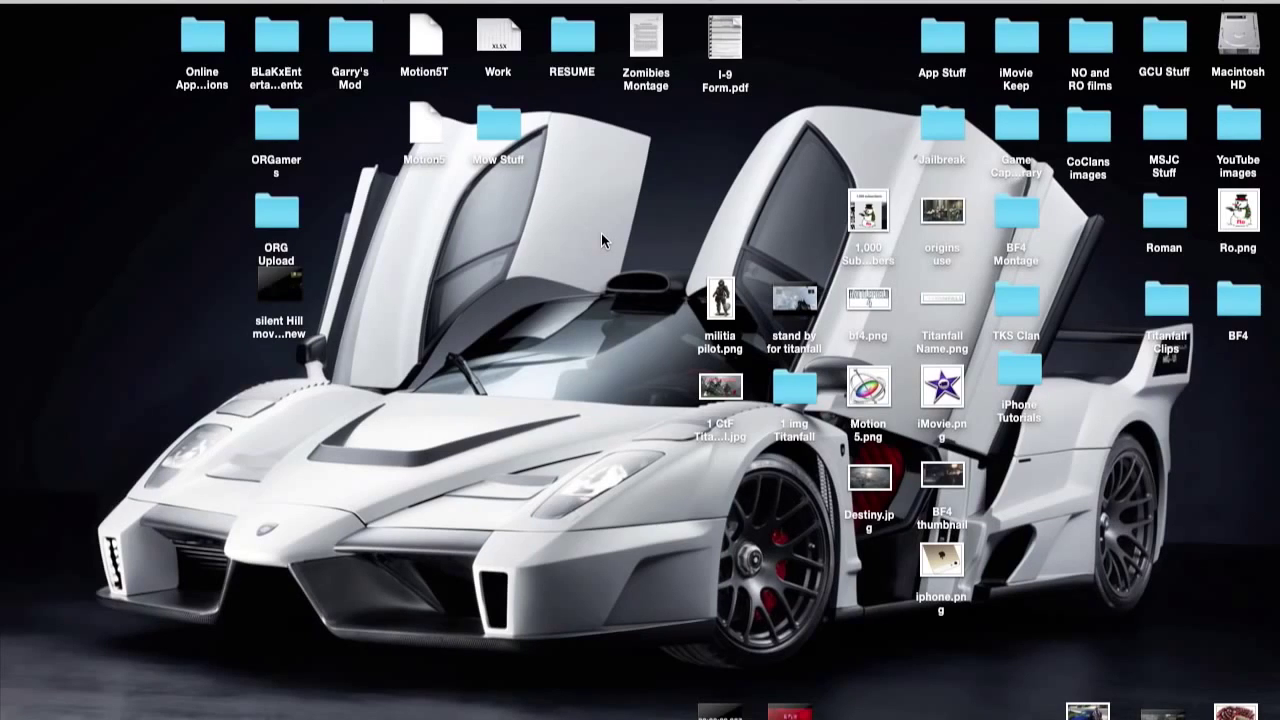
- Switch to iMovie
{"action": "mouse_move", "coordinate": [2, 238]}
{"action": "mouse_move", "coordinate": [2, 320]}
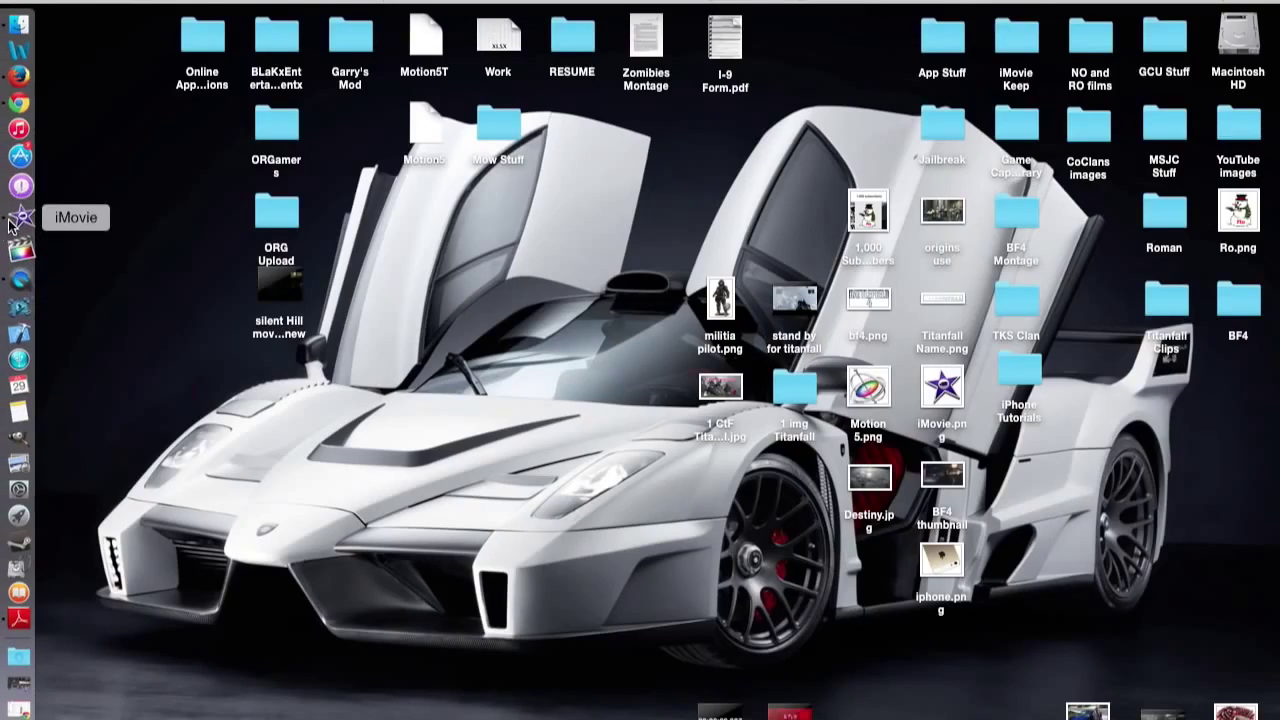
{"action": "left_click", "coordinate": [20, 222]}
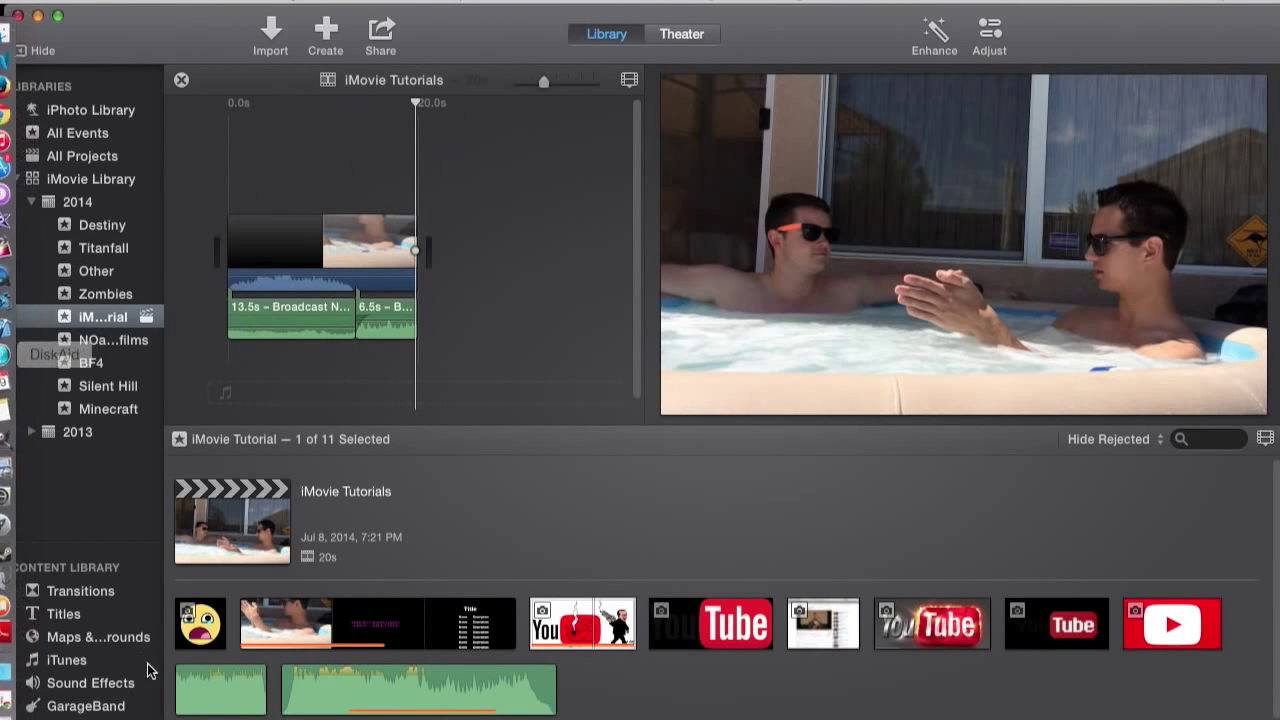
- Skim through the existing iMovie Tutorials timeline and preview its video and title sections
{"action": "left_click", "coordinate": [387, 176]}
{"action": "left_click", "coordinate": [266, 174]}
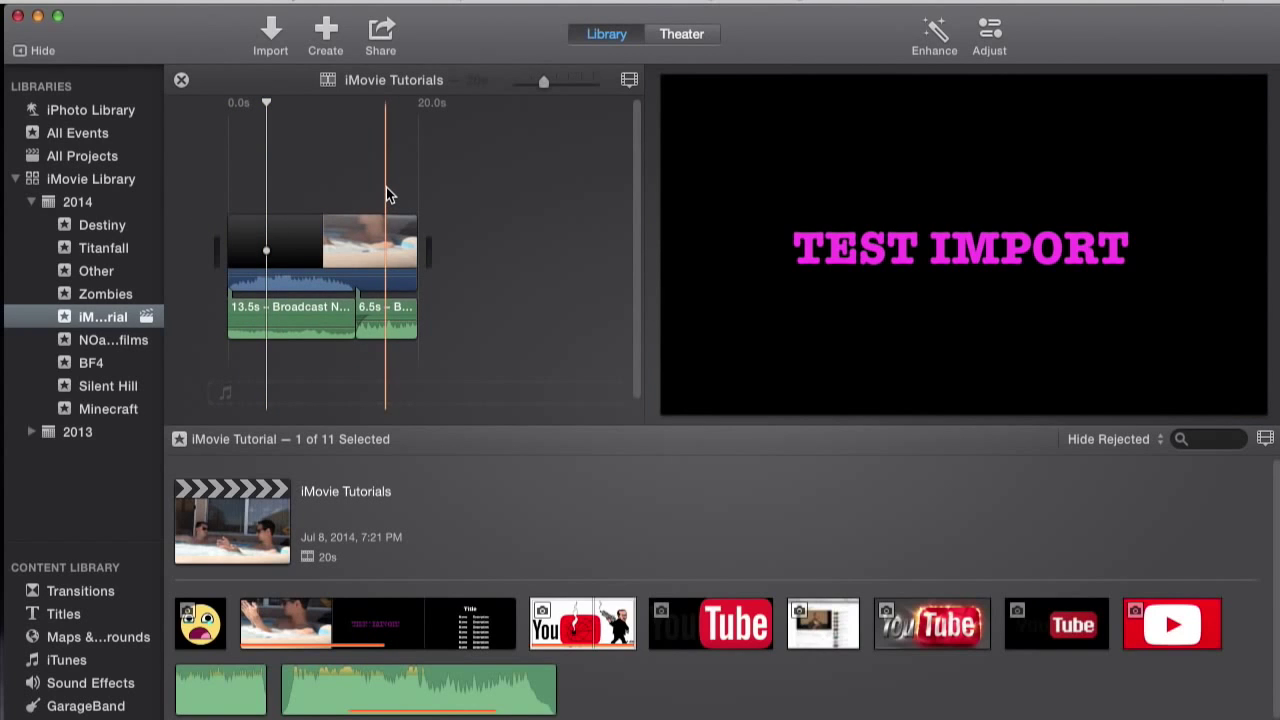
{"action": "left_click", "coordinate": [354, 178]}
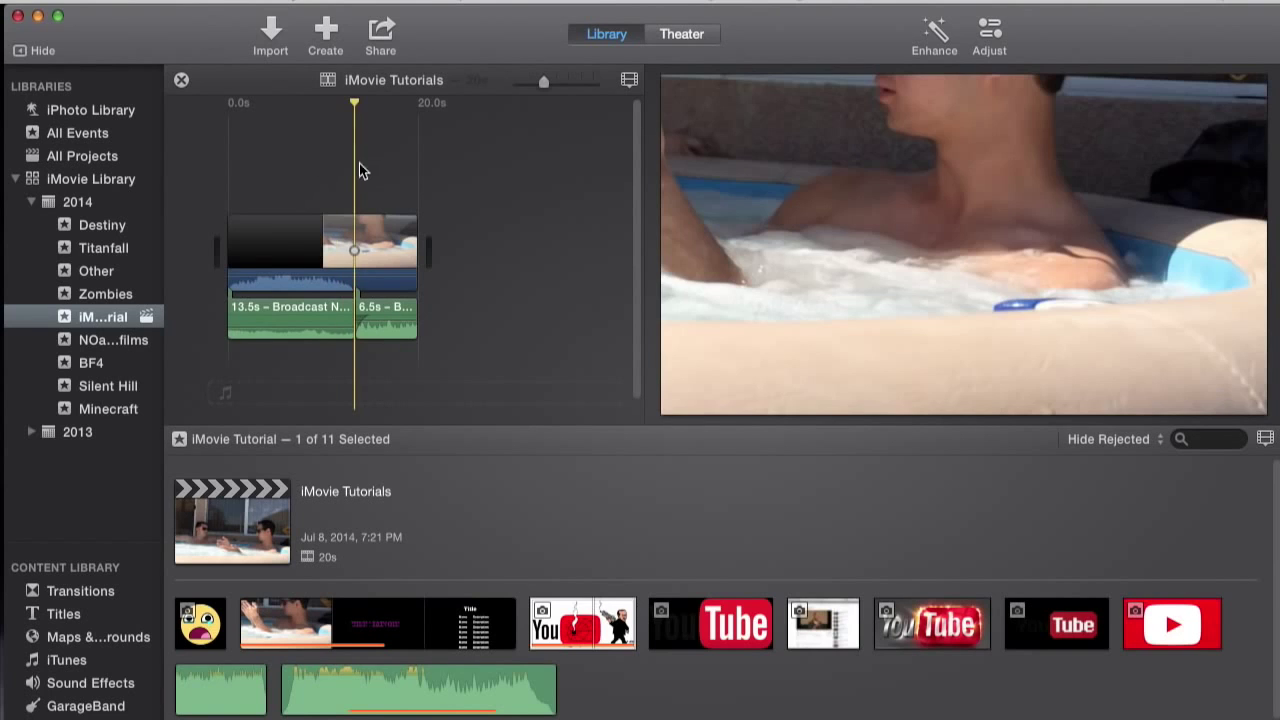
{"action": "left_click", "coordinate": [320, 203]}
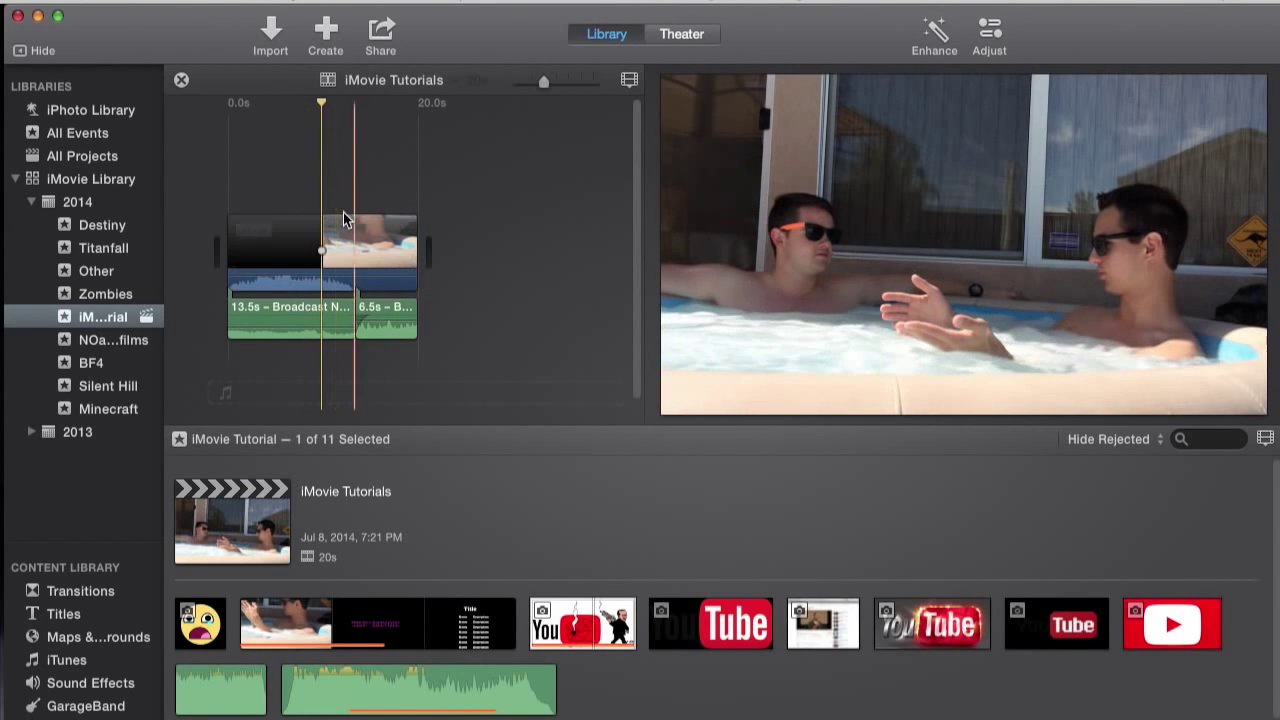
{"action": "left_click", "coordinate": [386, 167]}
{"action": "left_click", "coordinate": [308, 188]}
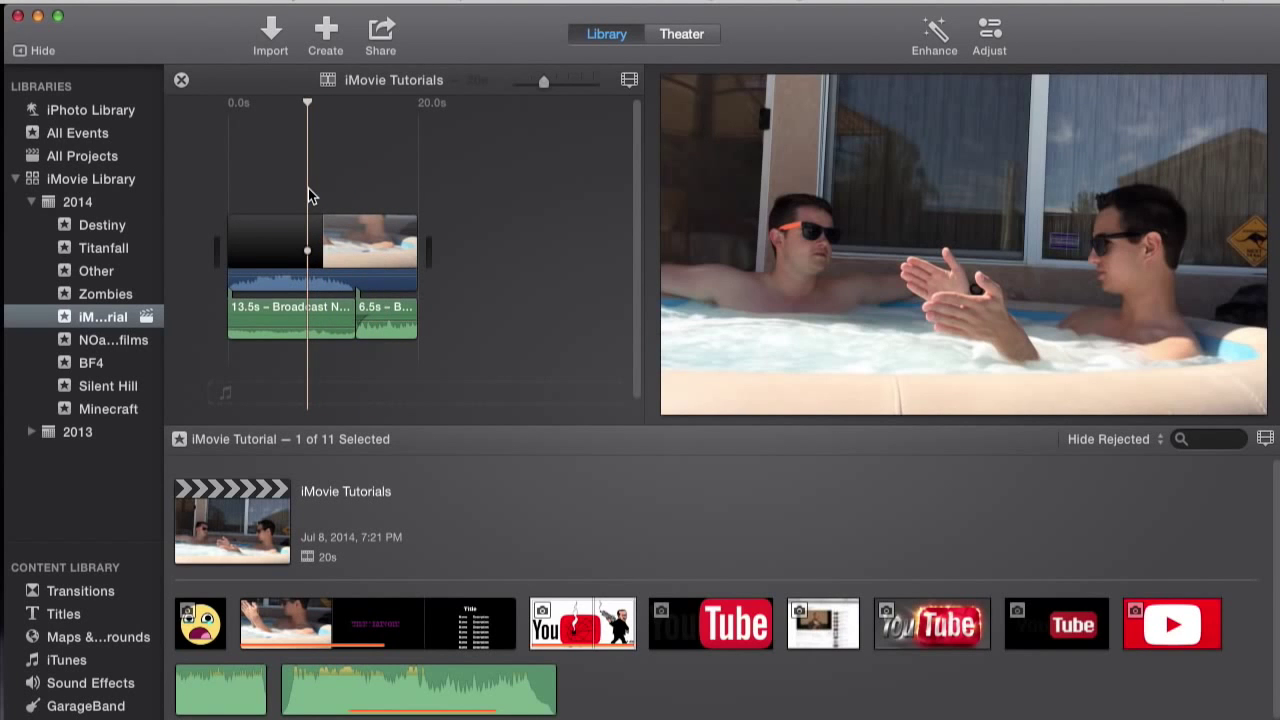
{"action": "key", "text": "space"}
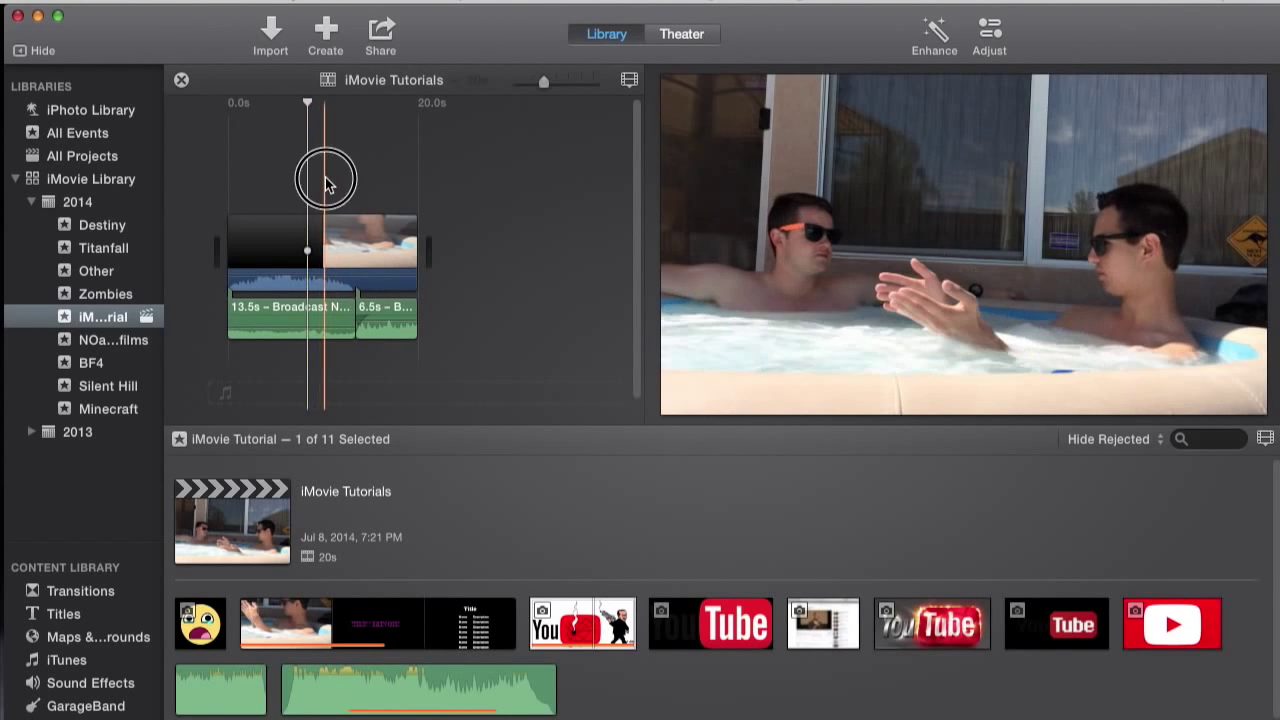
{"action": "left_click", "coordinate": [302, 181]}
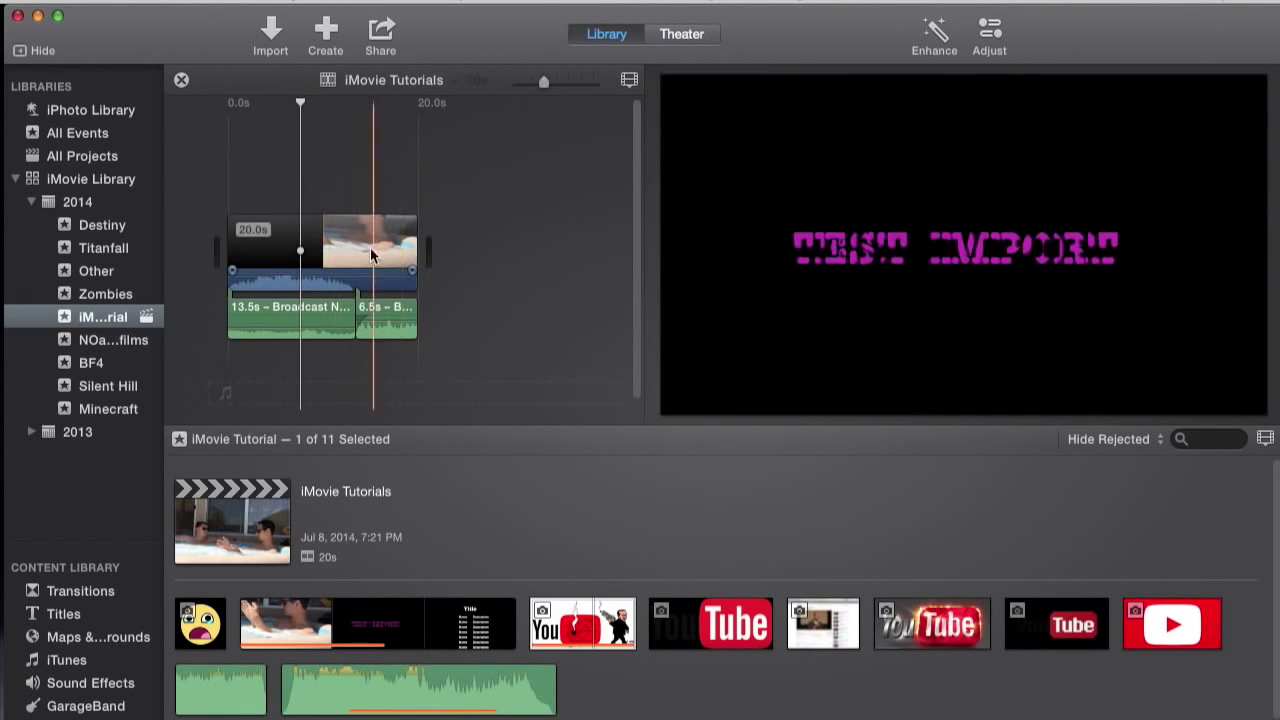
- Clear all clips from the project timeline and add the full iMovie Tut Import clip to it
{"action": "left_click_drag", "start_coordinate": [272, 165], "coordinate": [443, 349]}
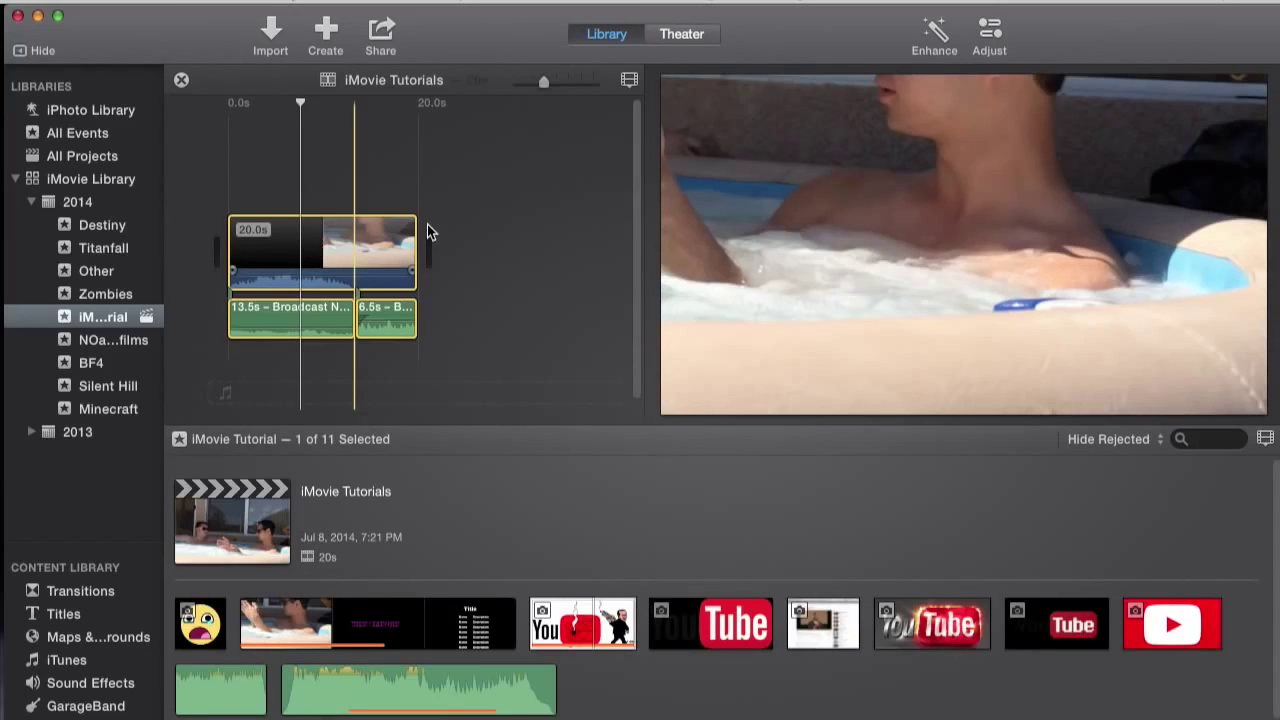
{"action": "key", "text": "Delete"}
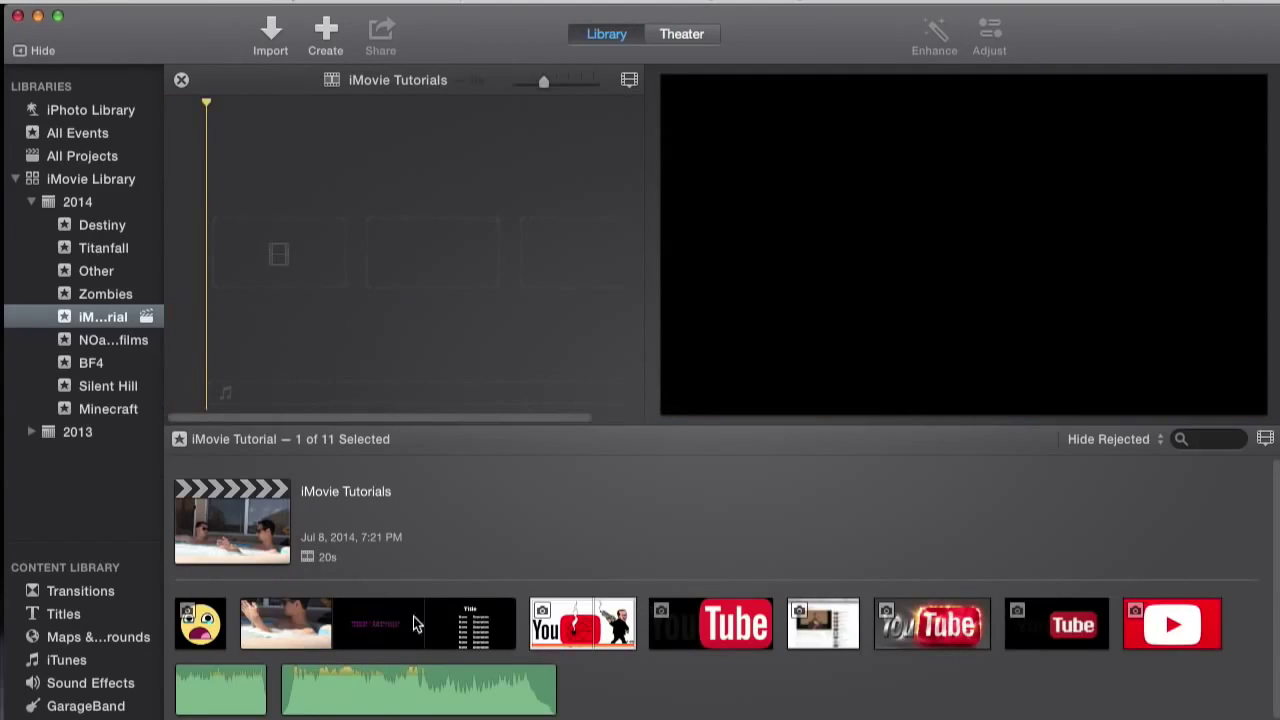
{"action": "left_click_drag", "start_coordinate": [413, 616], "coordinate": [318, 238]}
{"action": "left_click_drag", "start_coordinate": [508, 605], "coordinate": [393, 610]}
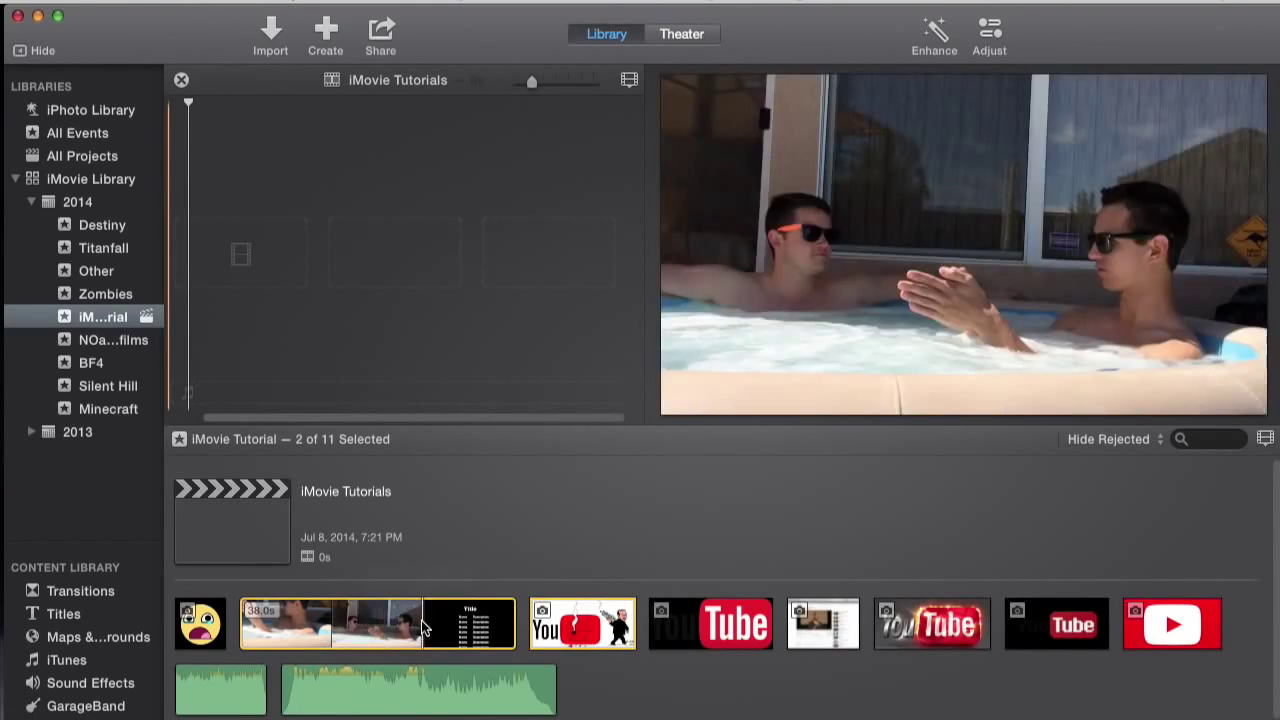
{"action": "left_click_drag", "start_coordinate": [414, 623], "coordinate": [306, 250]}
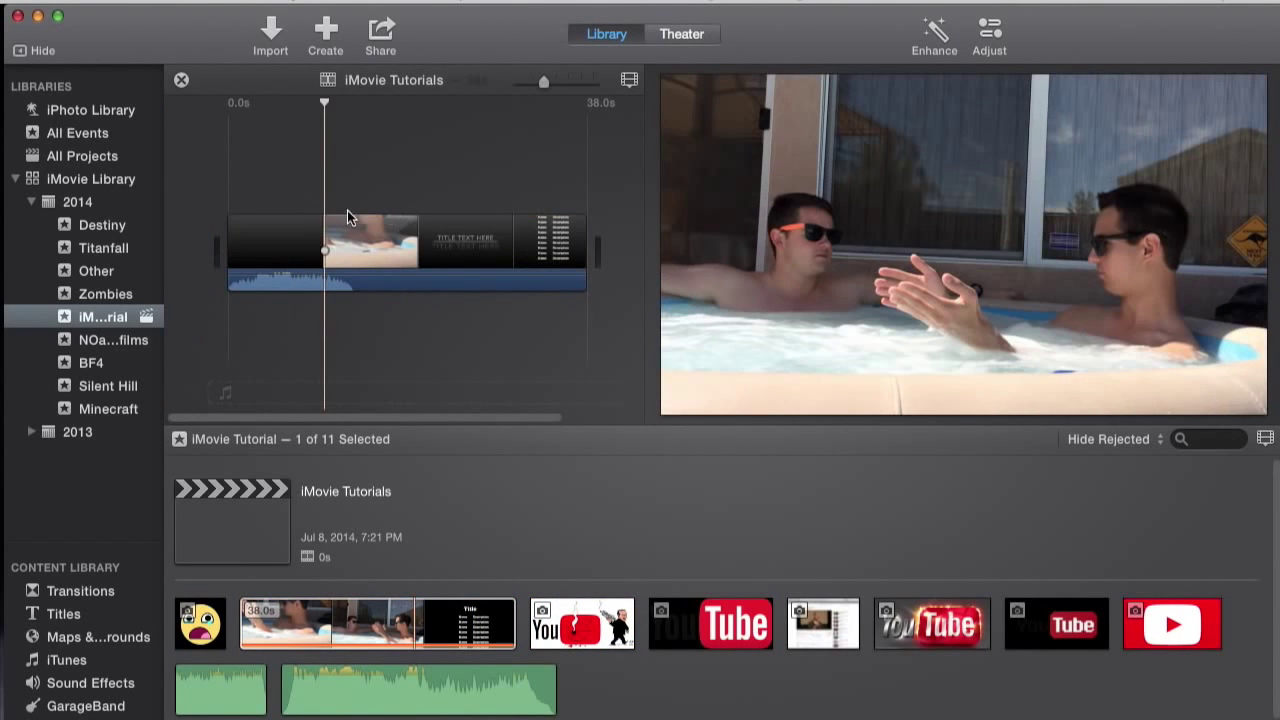
- Mute the audio of the main clip in the timeline
{"action": "left_click", "coordinate": [415, 230]}
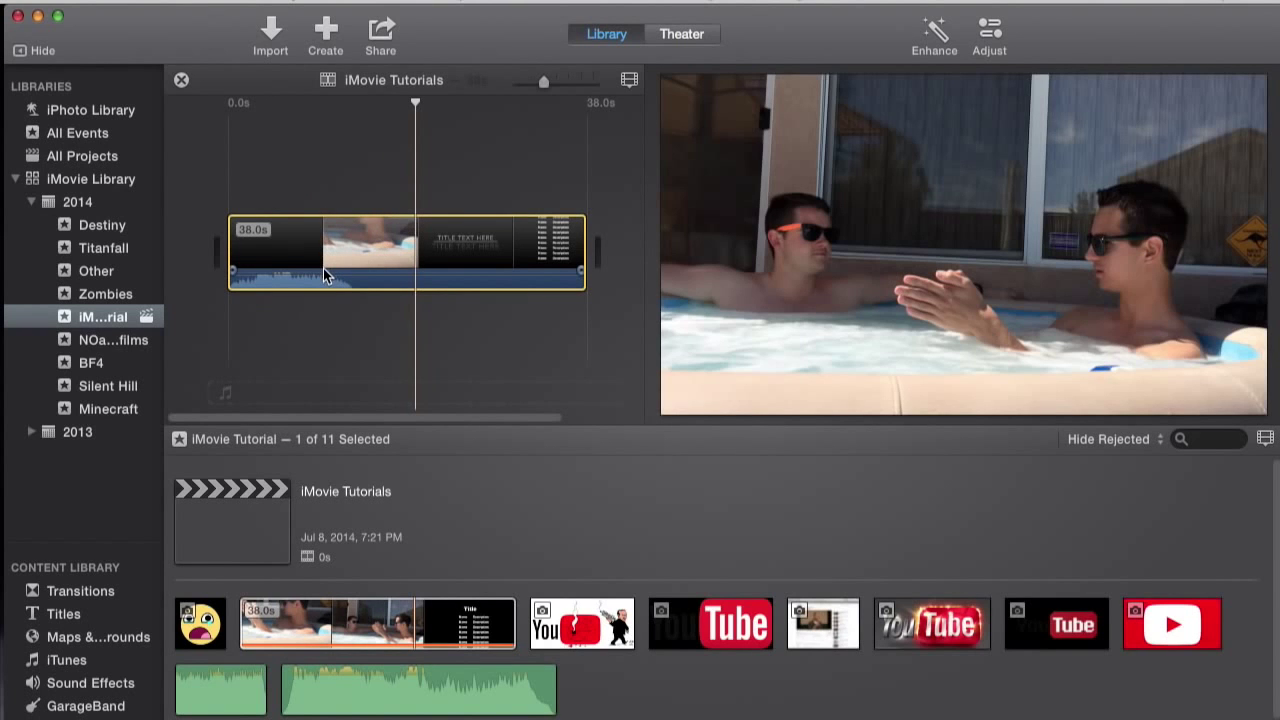
{"action": "left_click", "coordinate": [341, 251]}
{"action": "left_click_drag", "start_coordinate": [333, 278], "coordinate": [320, 297]}
{"action": "left_click", "coordinate": [343, 170]}
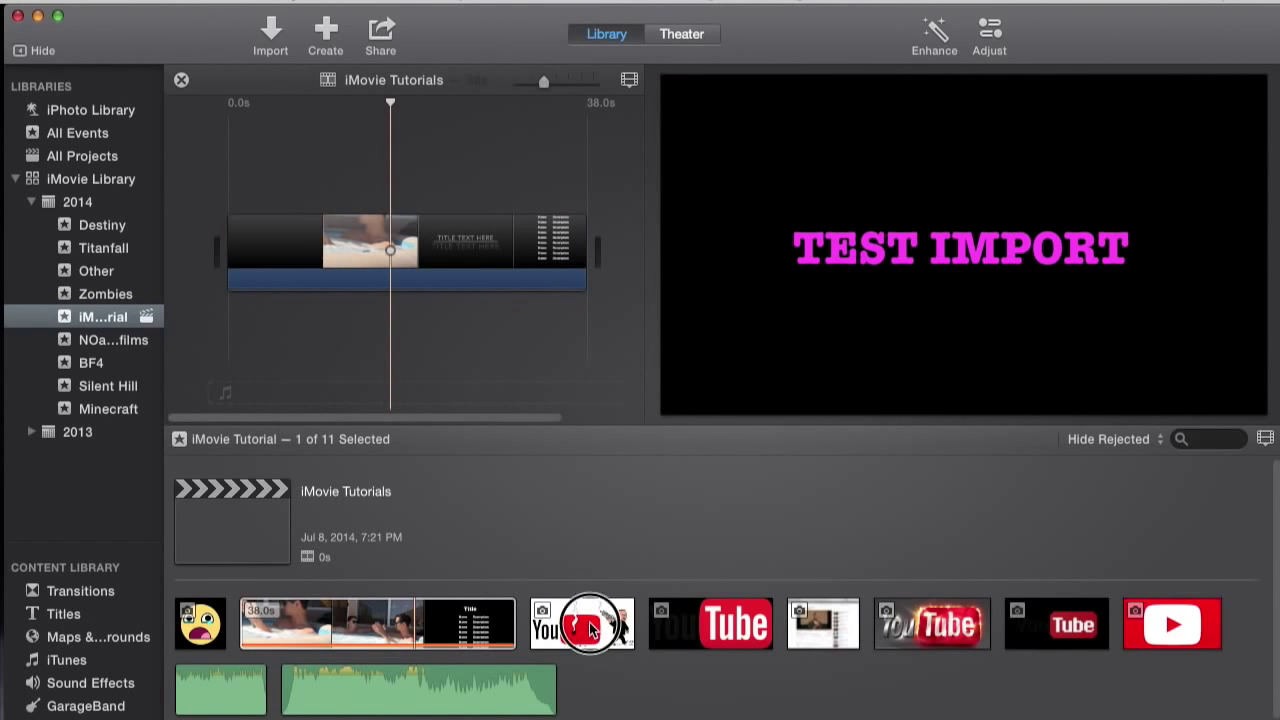
- Place an about 7-second section from the start of iMovie Tut Import as a cutaway above the main clip's title text section
{"action": "left_click", "coordinate": [590, 626]}
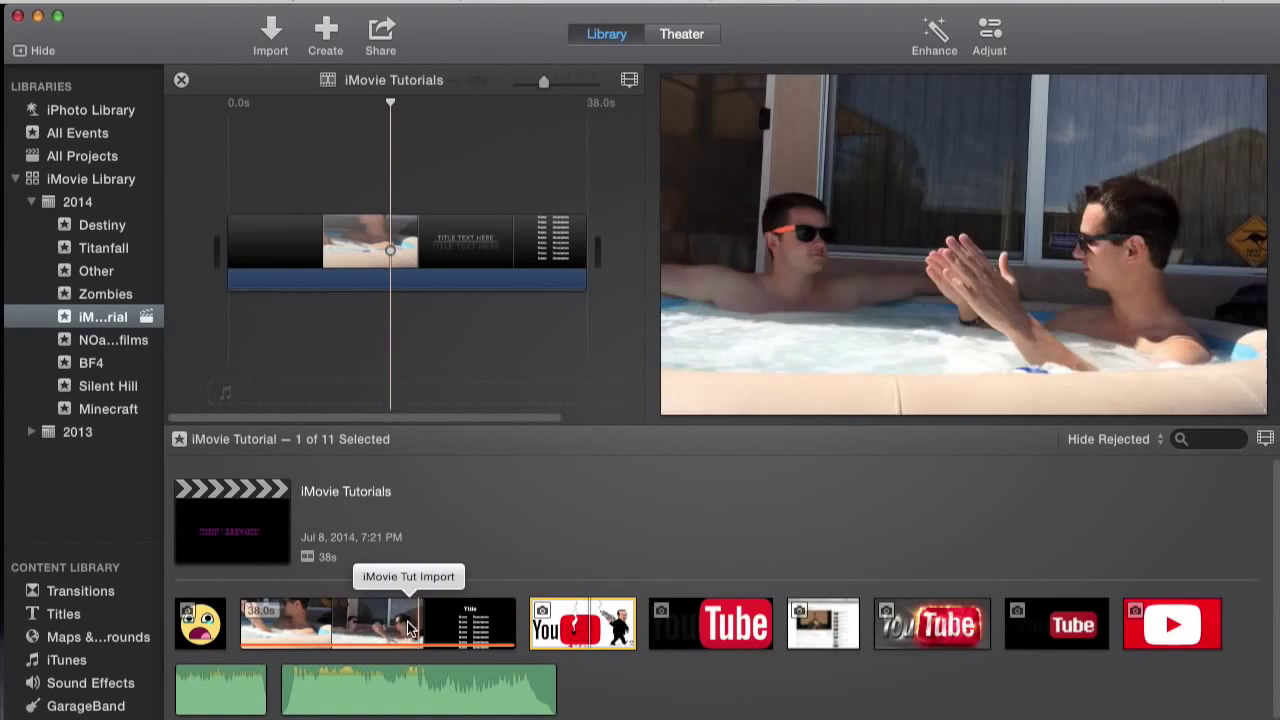
{"action": "left_click", "coordinate": [341, 627]}
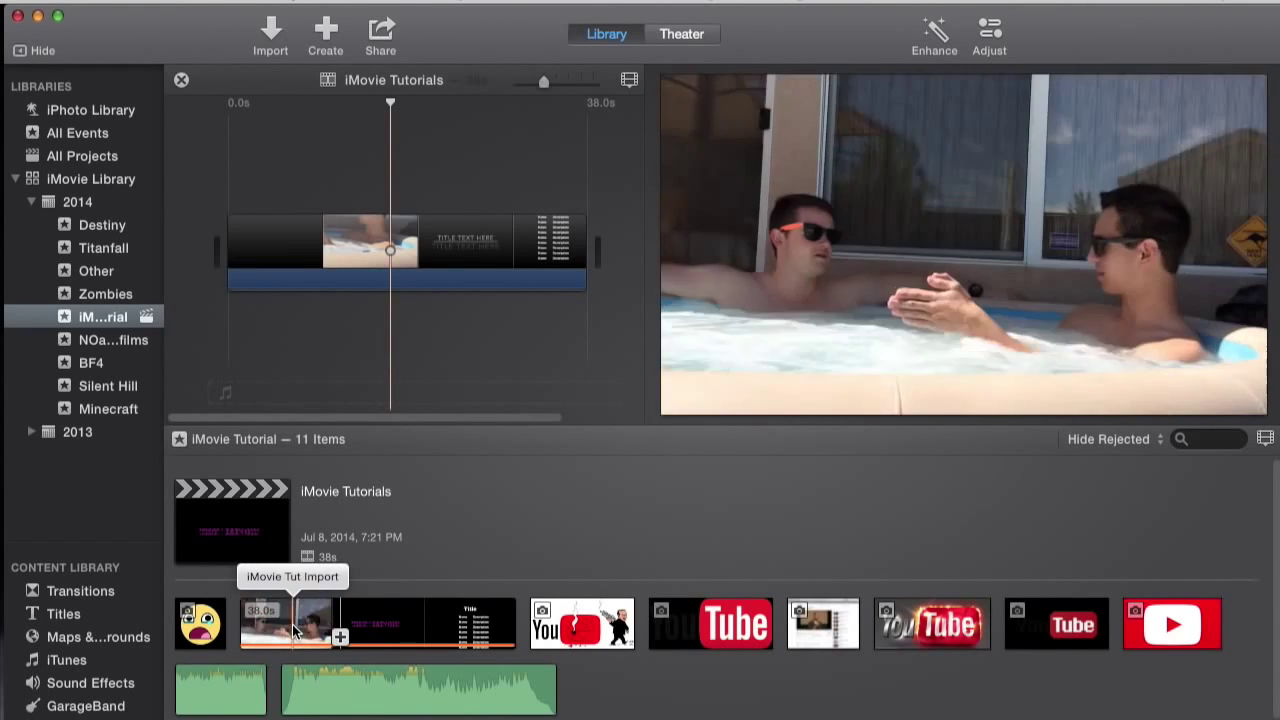
{"action": "left_click_drag", "start_coordinate": [259, 625], "coordinate": [477, 172]}
{"action": "left_click", "coordinate": [472, 124]}
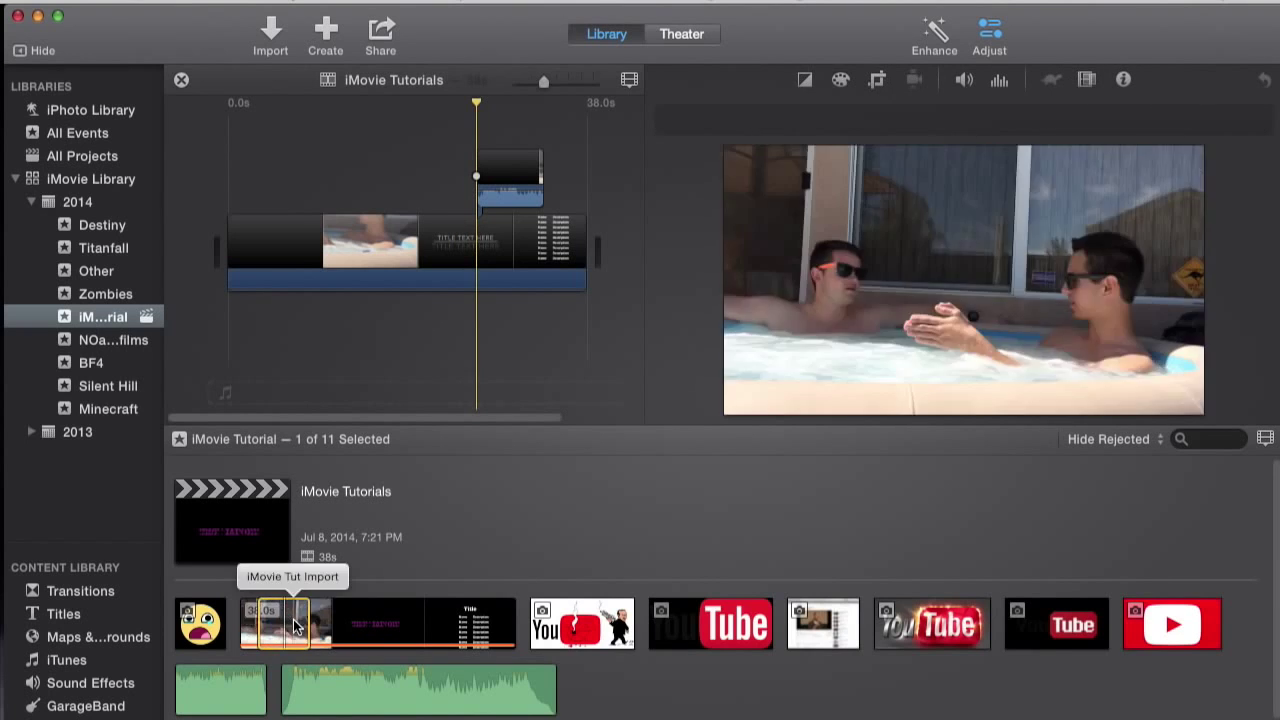
{"action": "left_click", "coordinate": [500, 162]}
{"action": "left_click", "coordinate": [499, 138]}
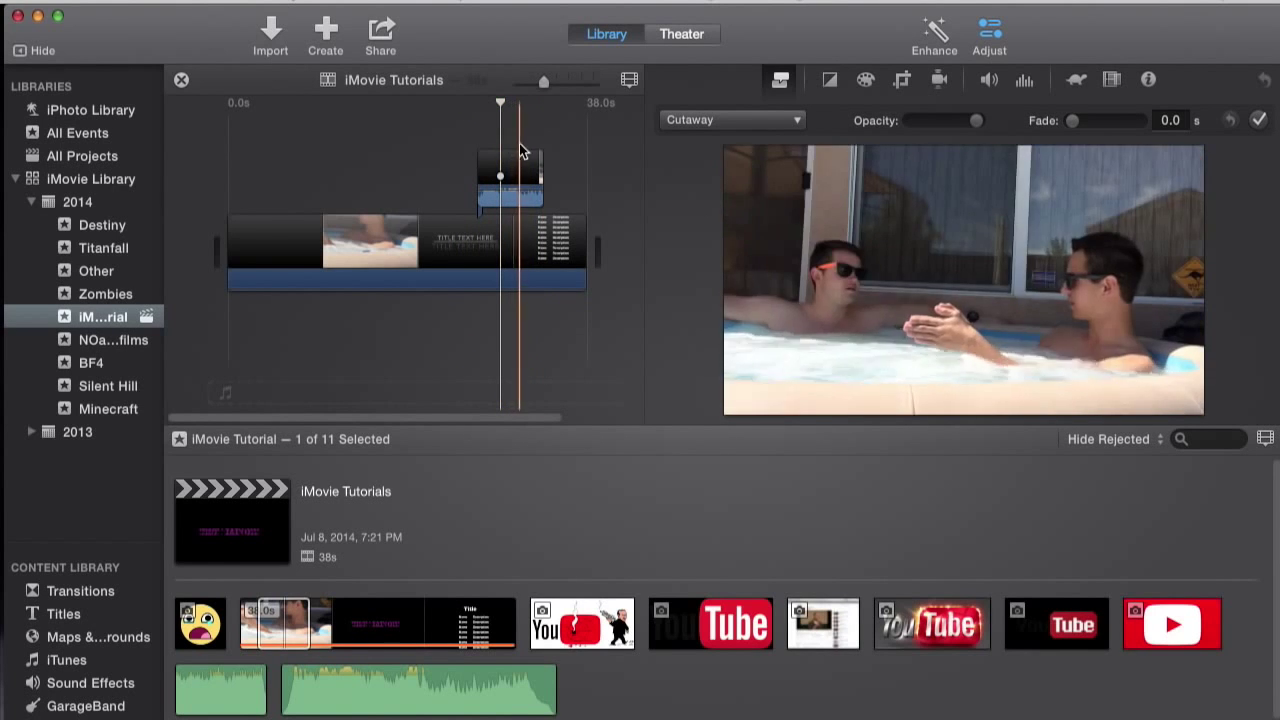
- Shorten the cutaway to 4.1 s and set its fade to about 2.0 s
{"action": "left_click_drag", "start_coordinate": [541, 170], "coordinate": [514, 171]}
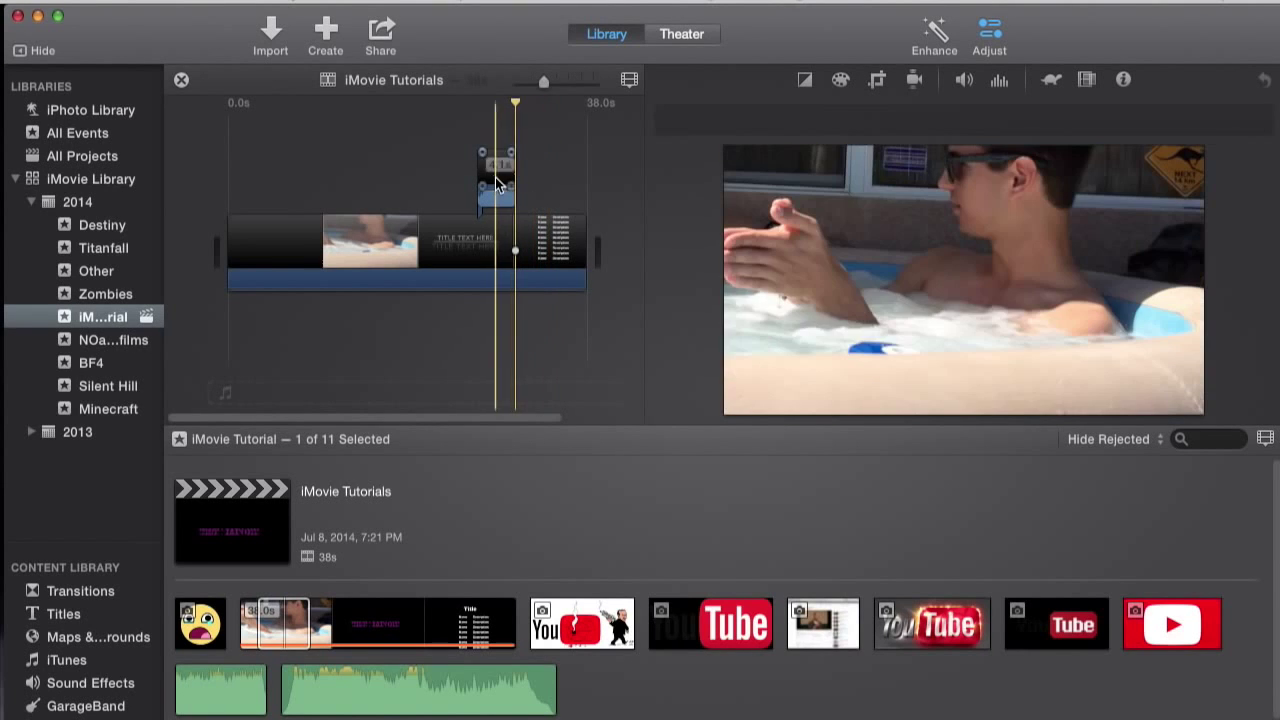
{"action": "left_click_drag", "start_coordinate": [478, 187], "coordinate": [512, 182]}
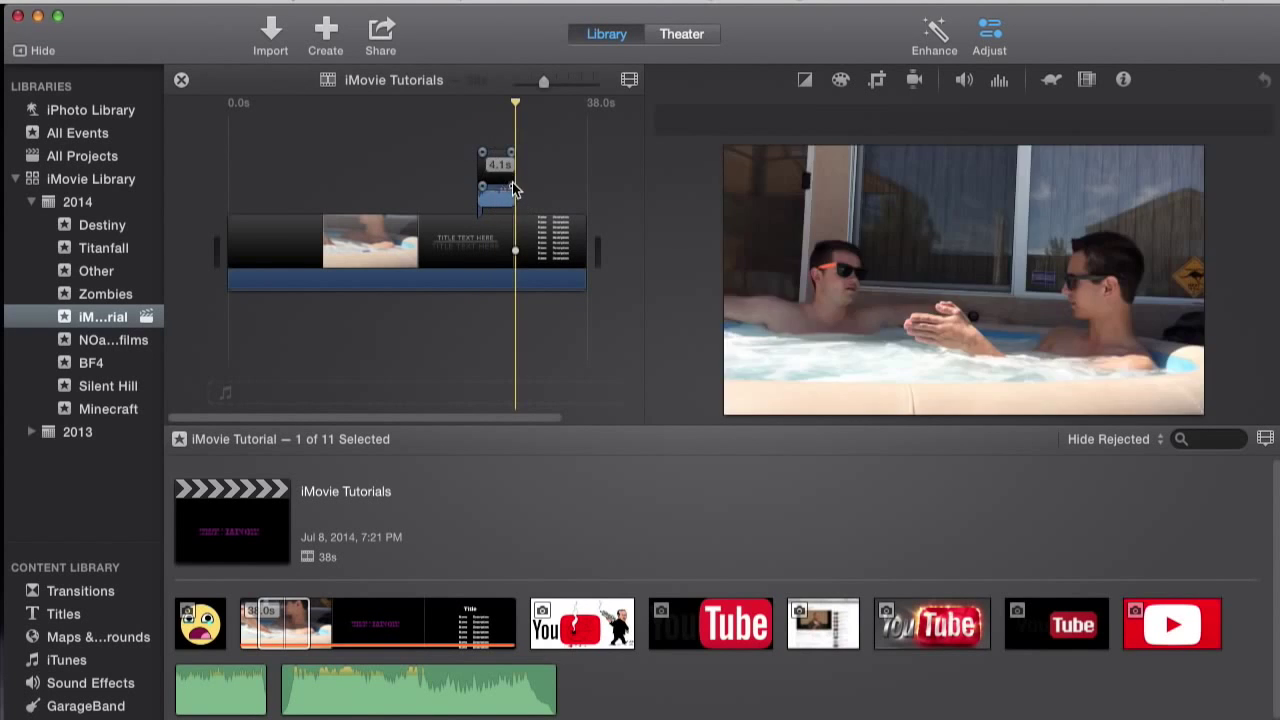
{"action": "left_click_drag", "start_coordinate": [483, 153], "coordinate": [490, 154]}
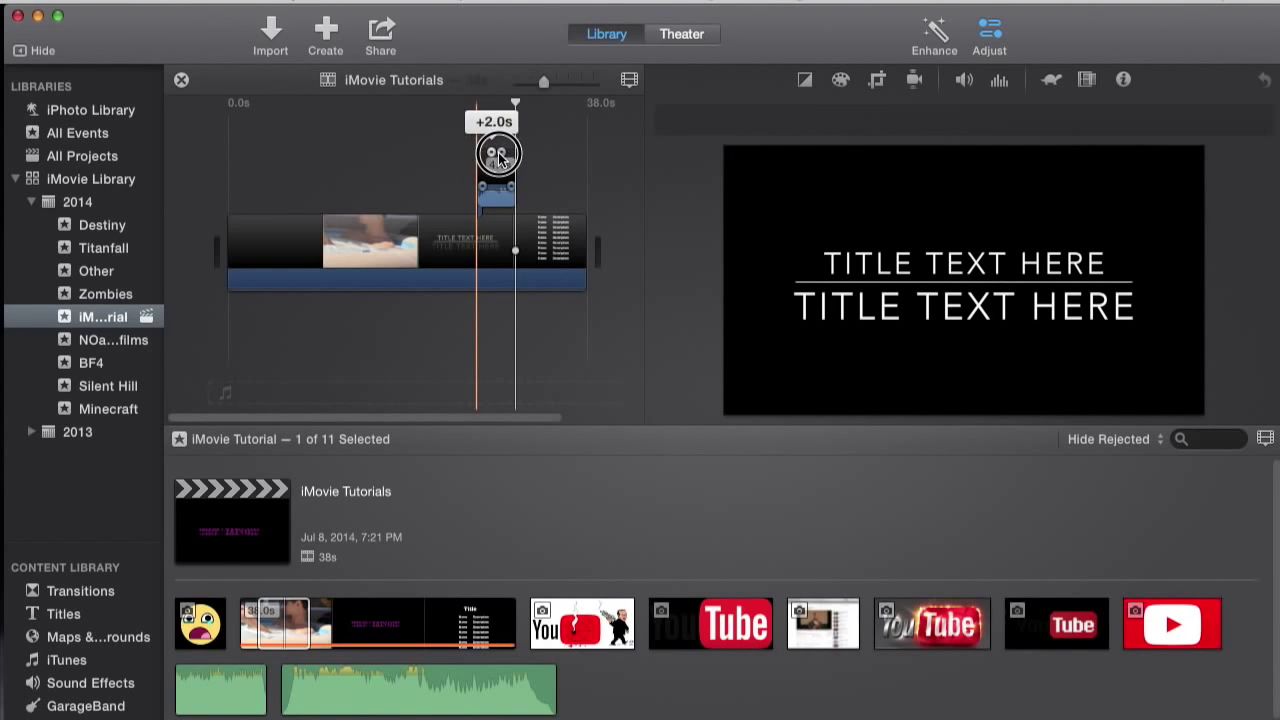
{"action": "left_click_drag", "start_coordinate": [502, 155], "coordinate": [489, 160]}
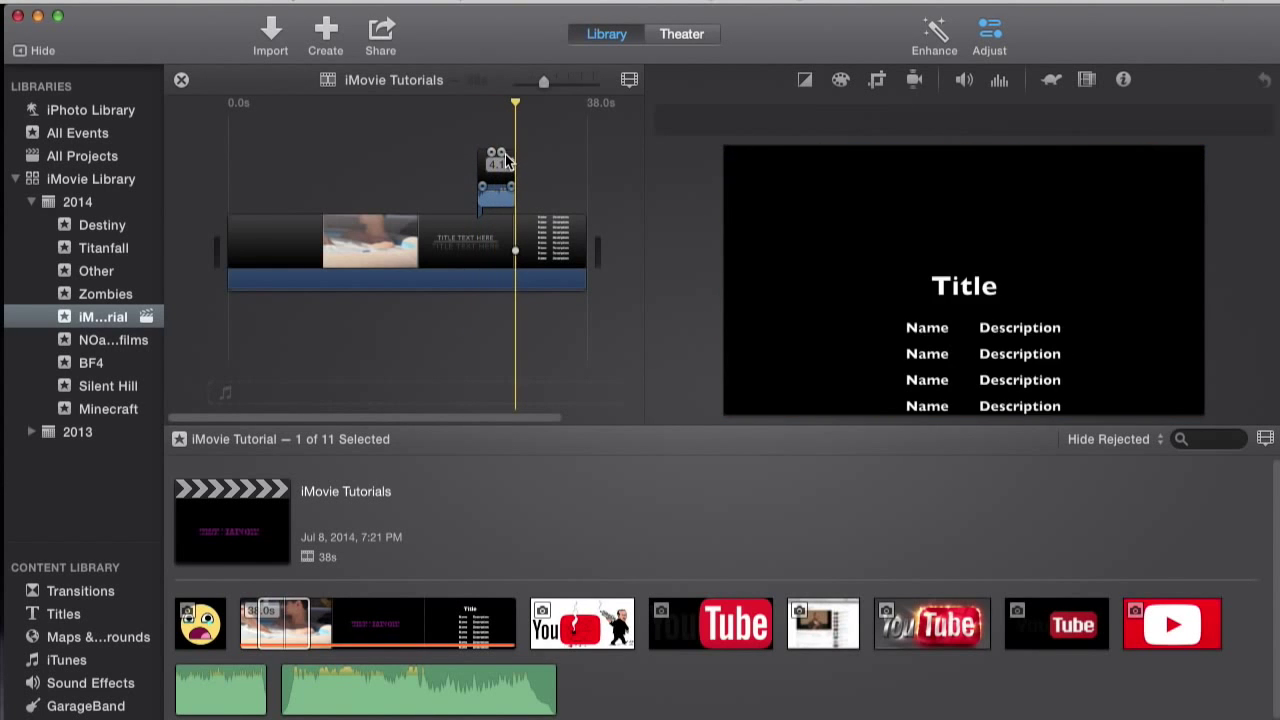
- Extend the cutaway to 7.2 s and set its fade to 3.6 s
{"action": "mouse_move", "coordinate": [512, 165]}
{"action": "left_mouse_down"}
{"action": "mouse_move", "coordinate": [543, 160]}
{"action": "mouse_move", "coordinate": [486, 149]}
{"action": "mouse_move", "coordinate": [506, 156]}
{"action": "left_mouse_up"}
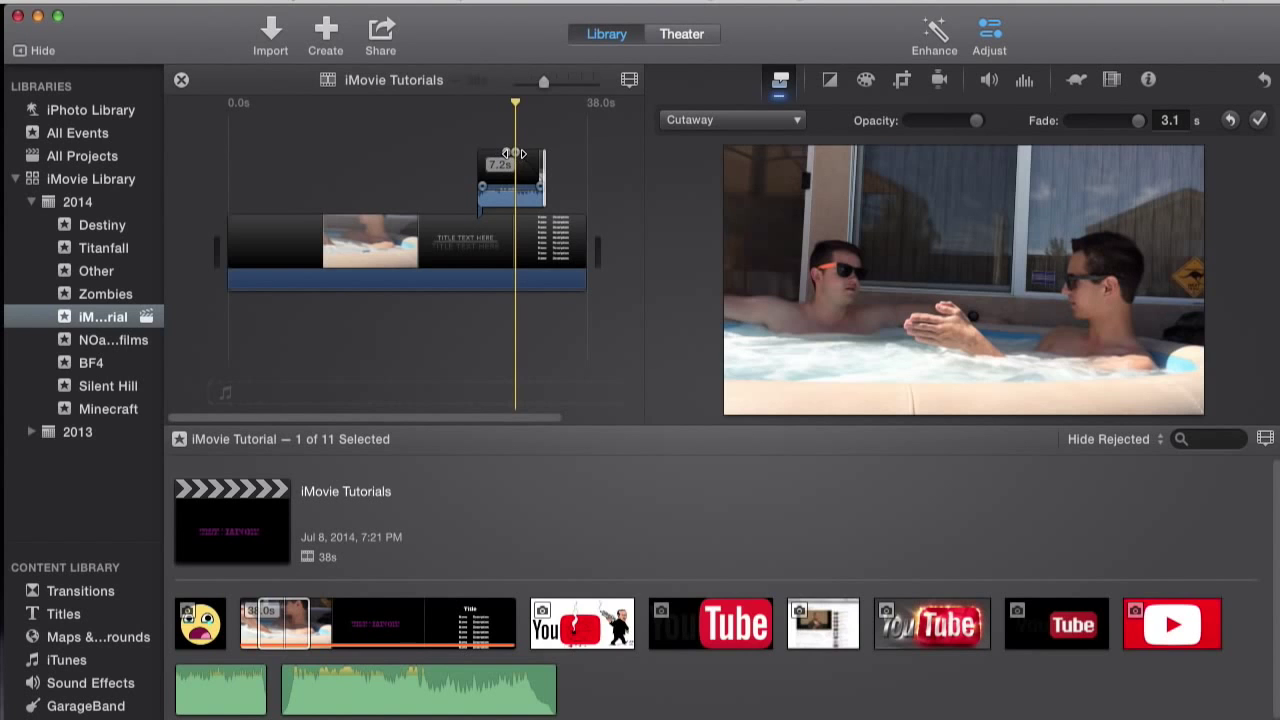
{"action": "left_click_drag", "start_coordinate": [517, 153], "coordinate": [508, 154]}
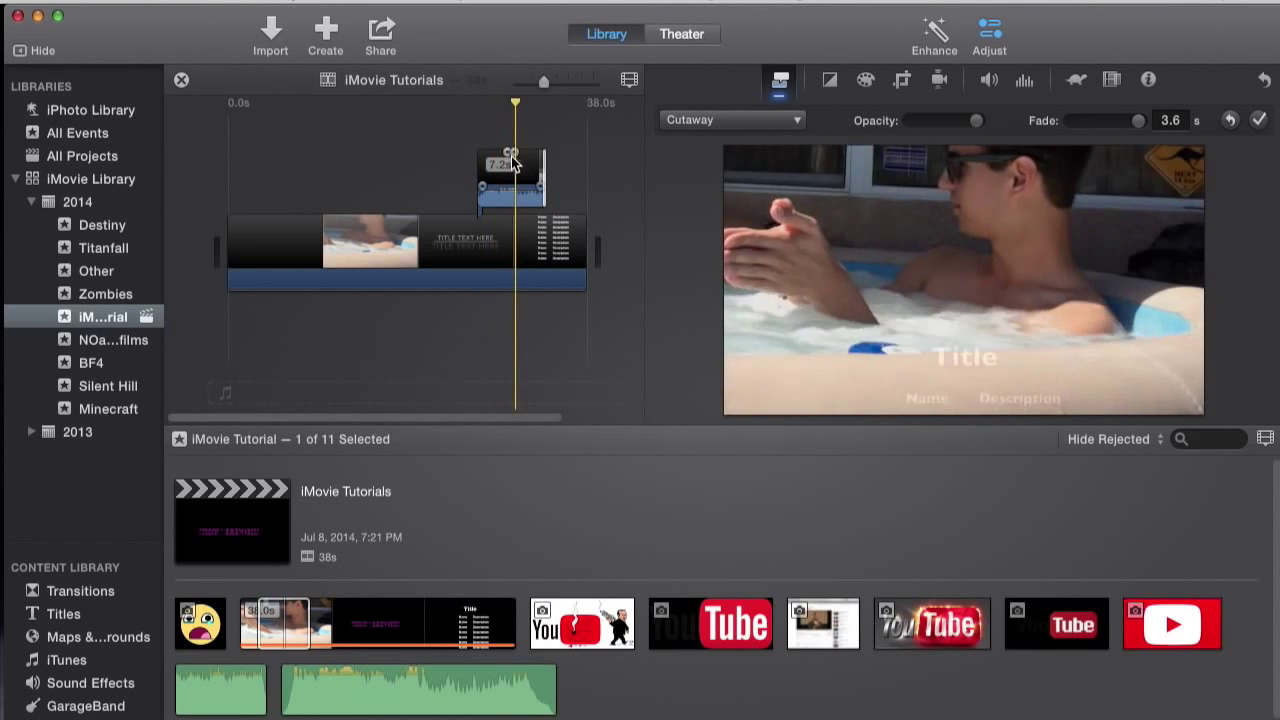
- Preview the fading cutaway and lower its audio volume to 0%
{"action": "left_click", "coordinate": [545, 145]}
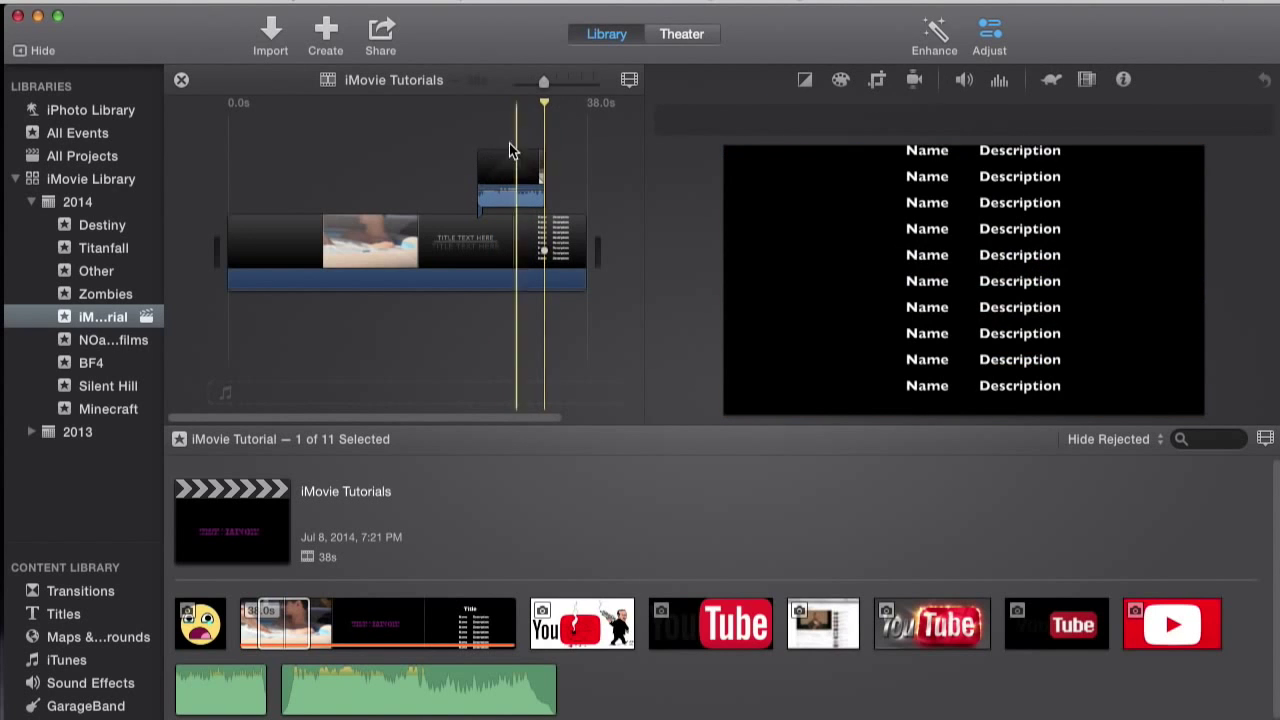
{"action": "key", "text": "space"}
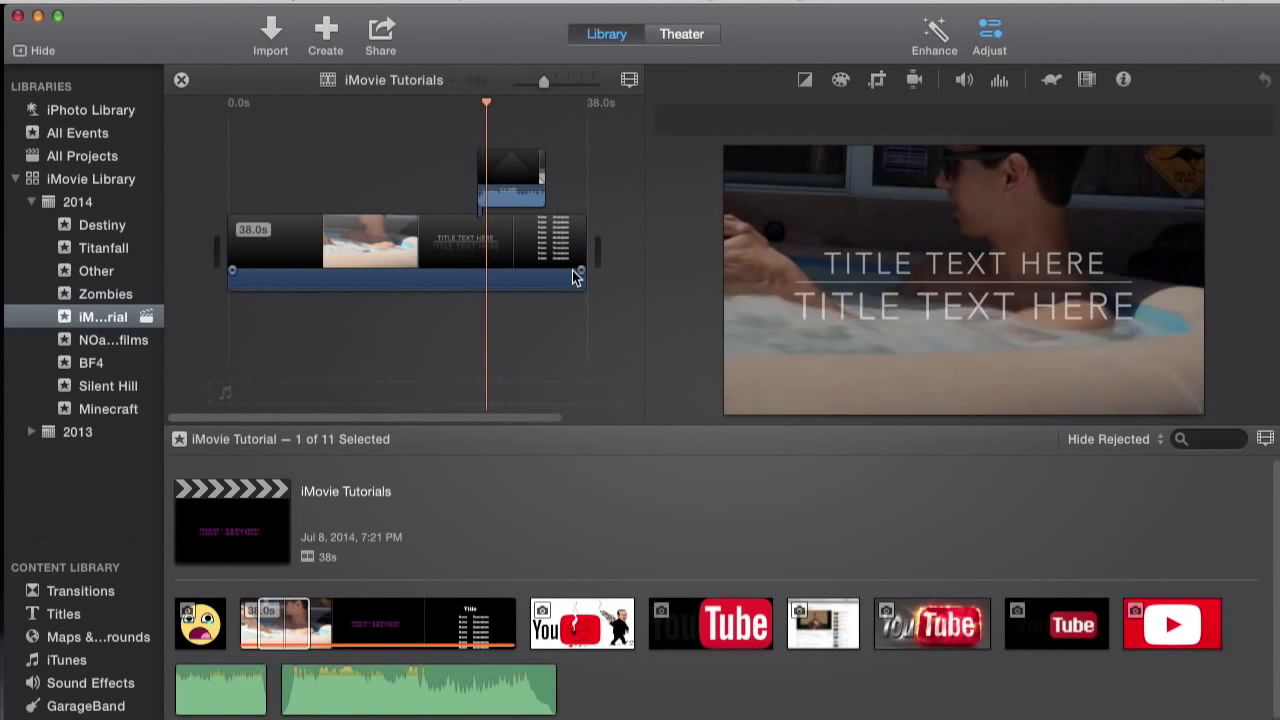
{"action": "mouse_move", "coordinate": [903, 275]}
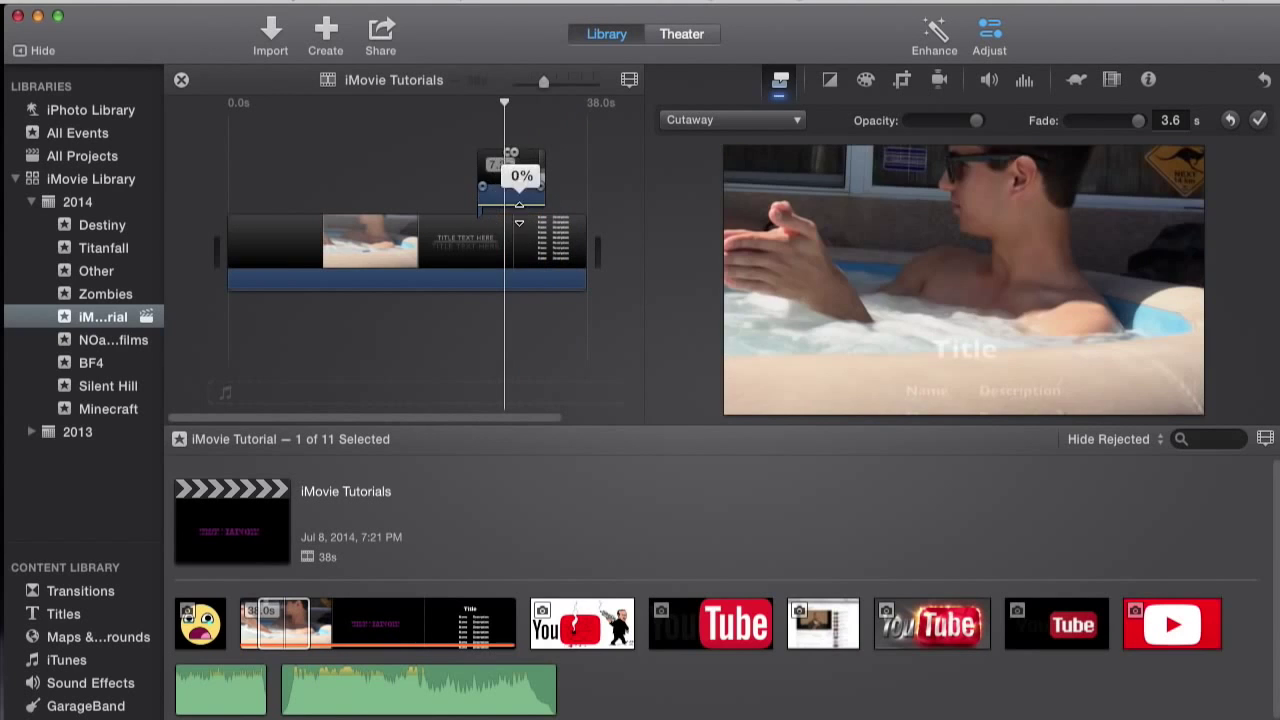
{"action": "left_click", "coordinate": [519, 138]}
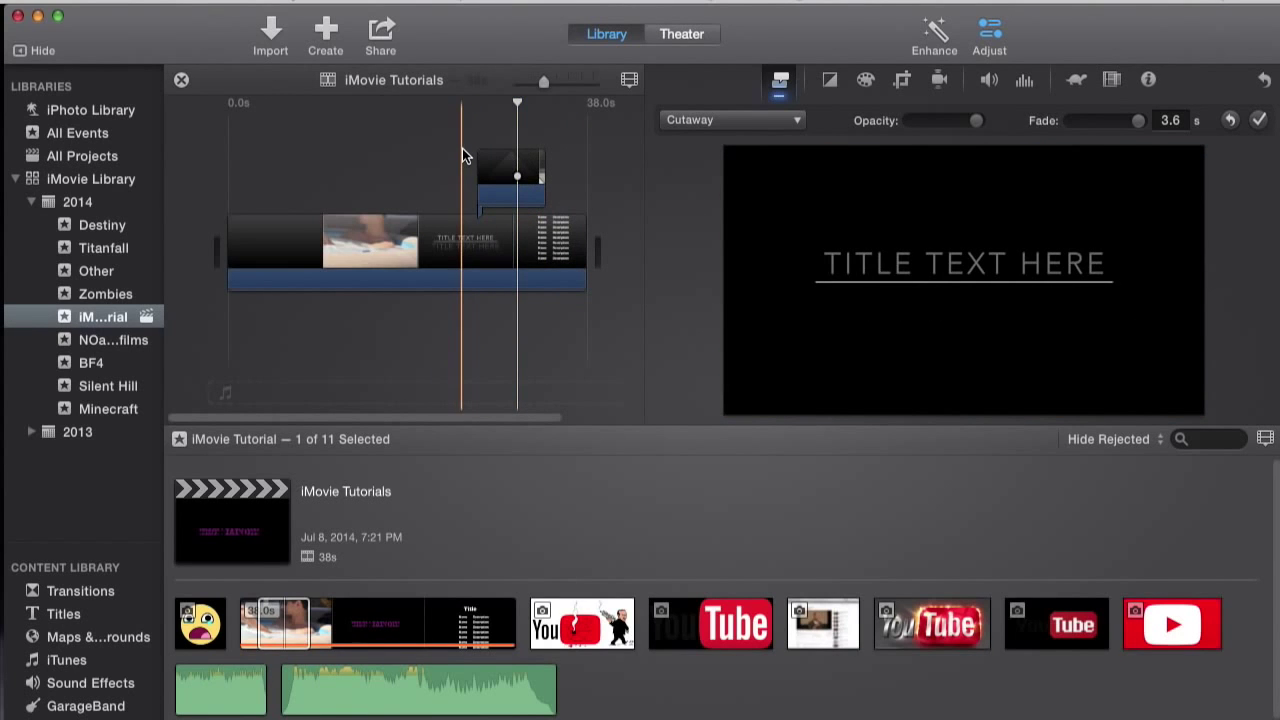
- Play back the timeline from just before the cutaway to check how it fades over the titles
{"action": "left_click", "coordinate": [462, 150]}
{"action": "key", "text": "space"}
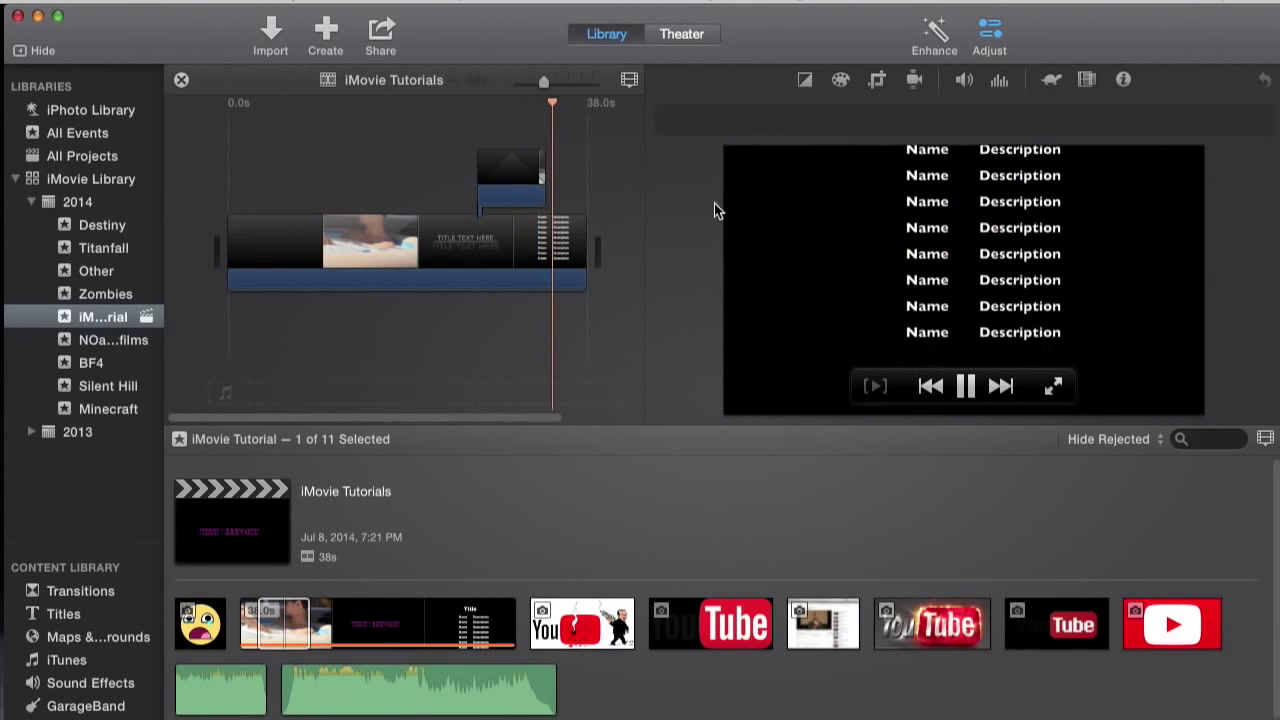
{"action": "left_click", "coordinate": [529, 145]}
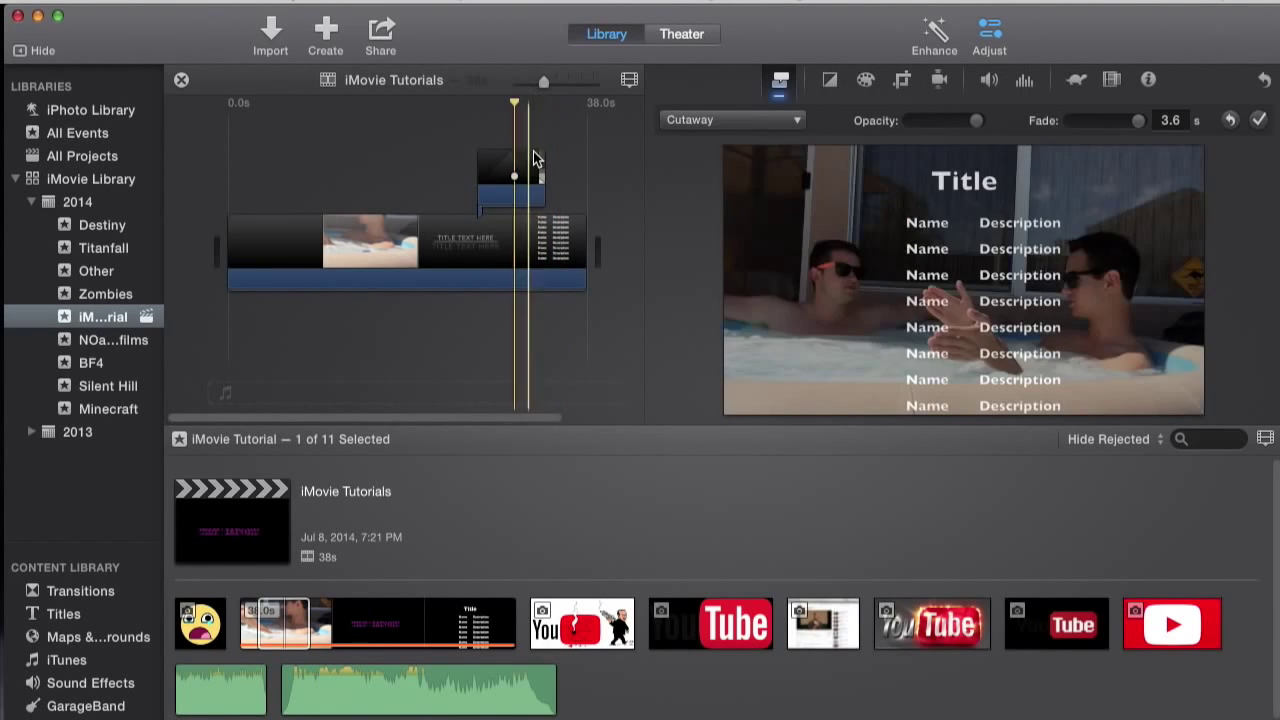
- Select the main clip in the timeline and review its different sections in the preview
{"action": "left_click", "coordinate": [456, 229]}
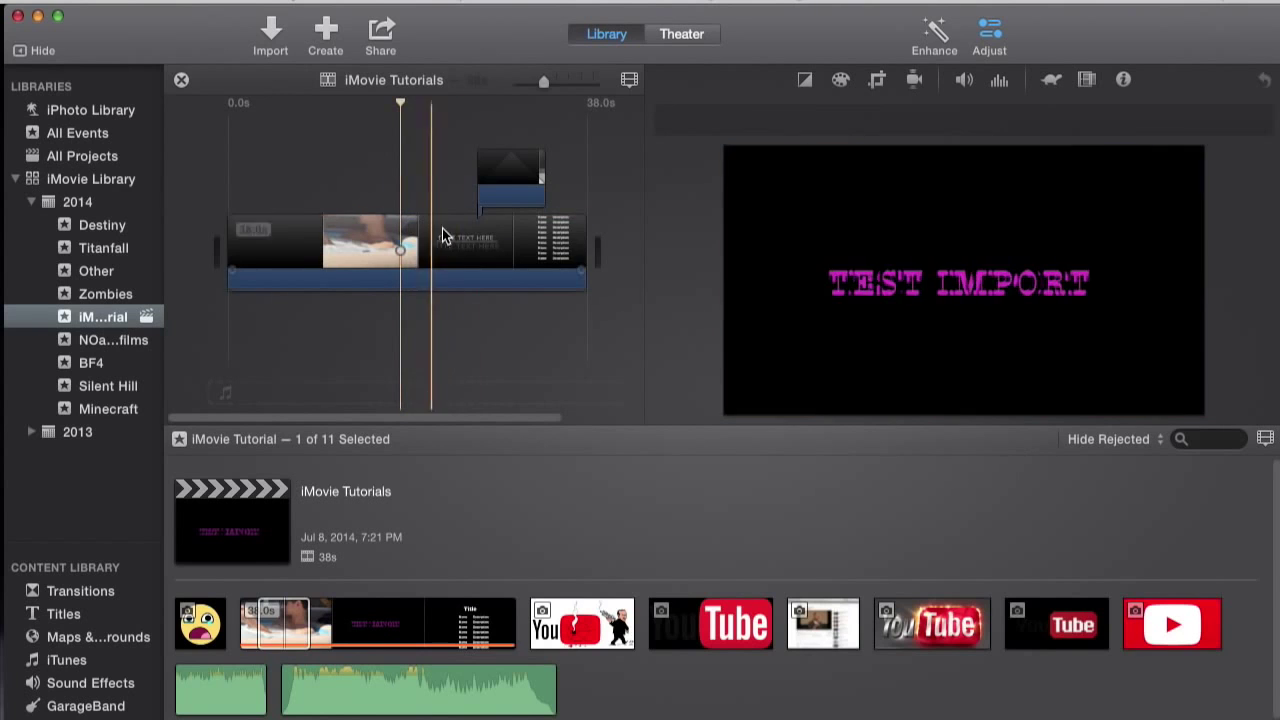
{"action": "left_click", "coordinate": [540, 237]}
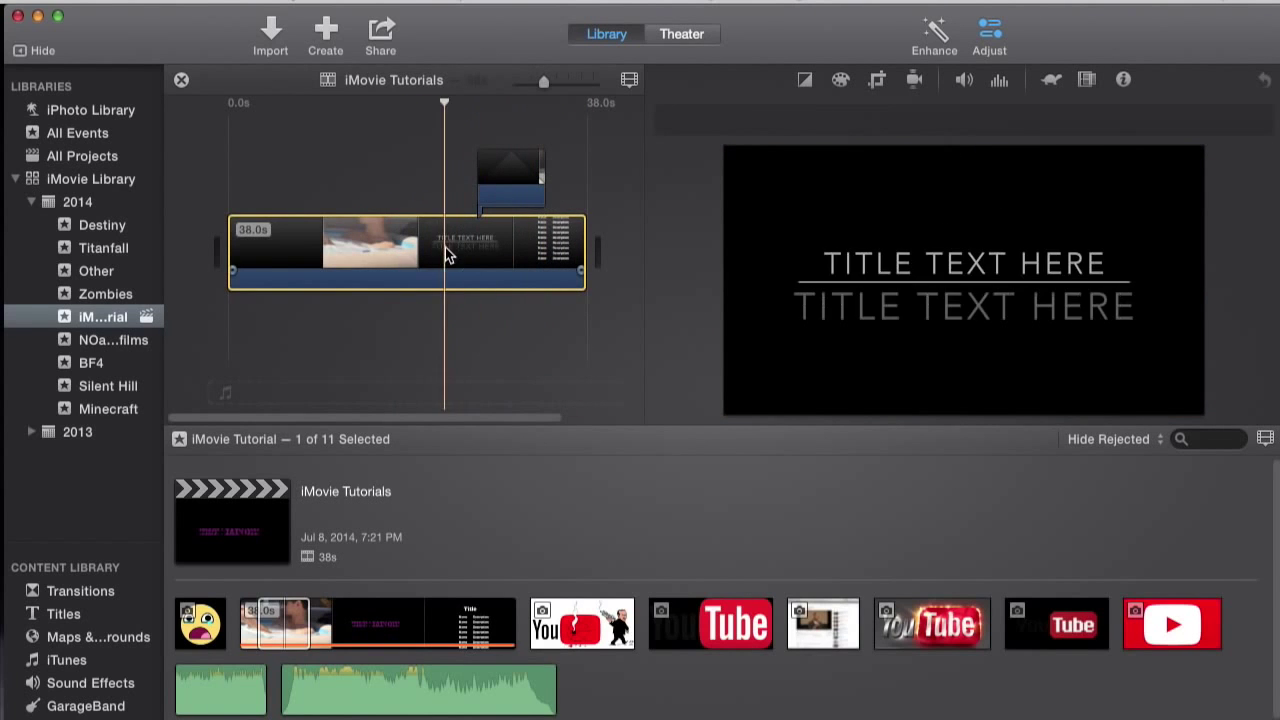
{"action": "left_click", "coordinate": [389, 235]}
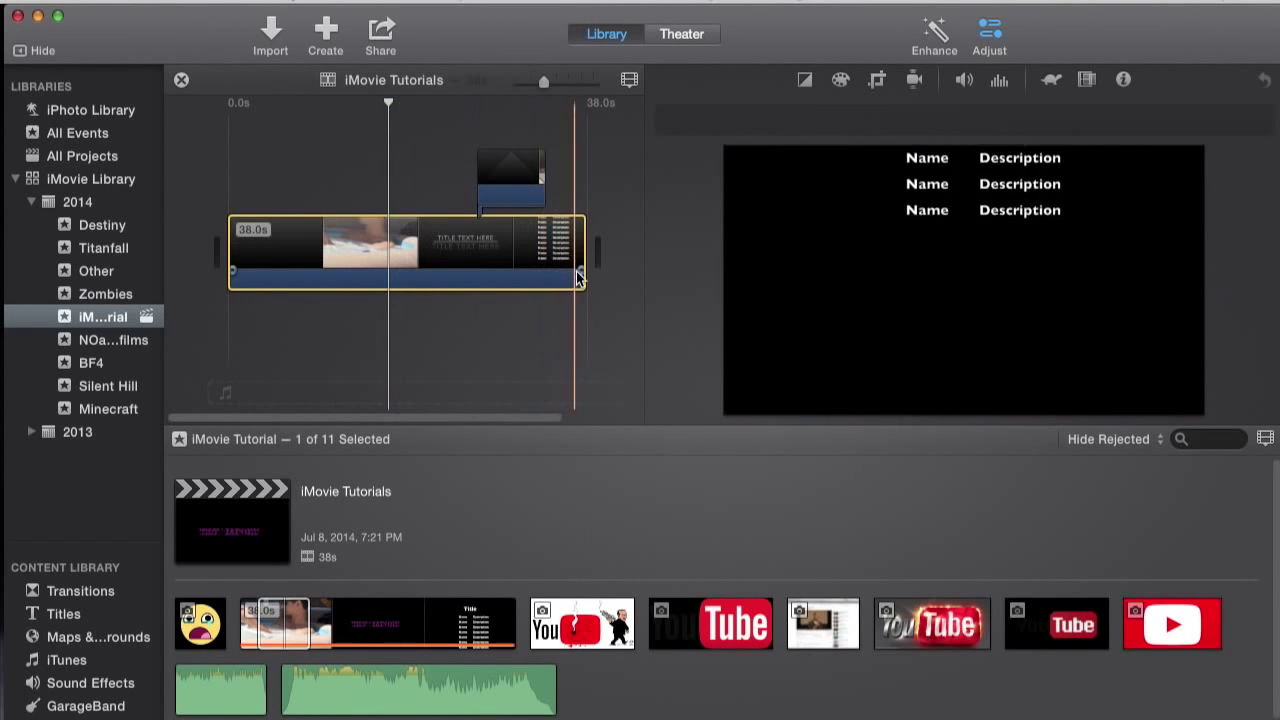
{"action": "left_click", "coordinate": [577, 267]}
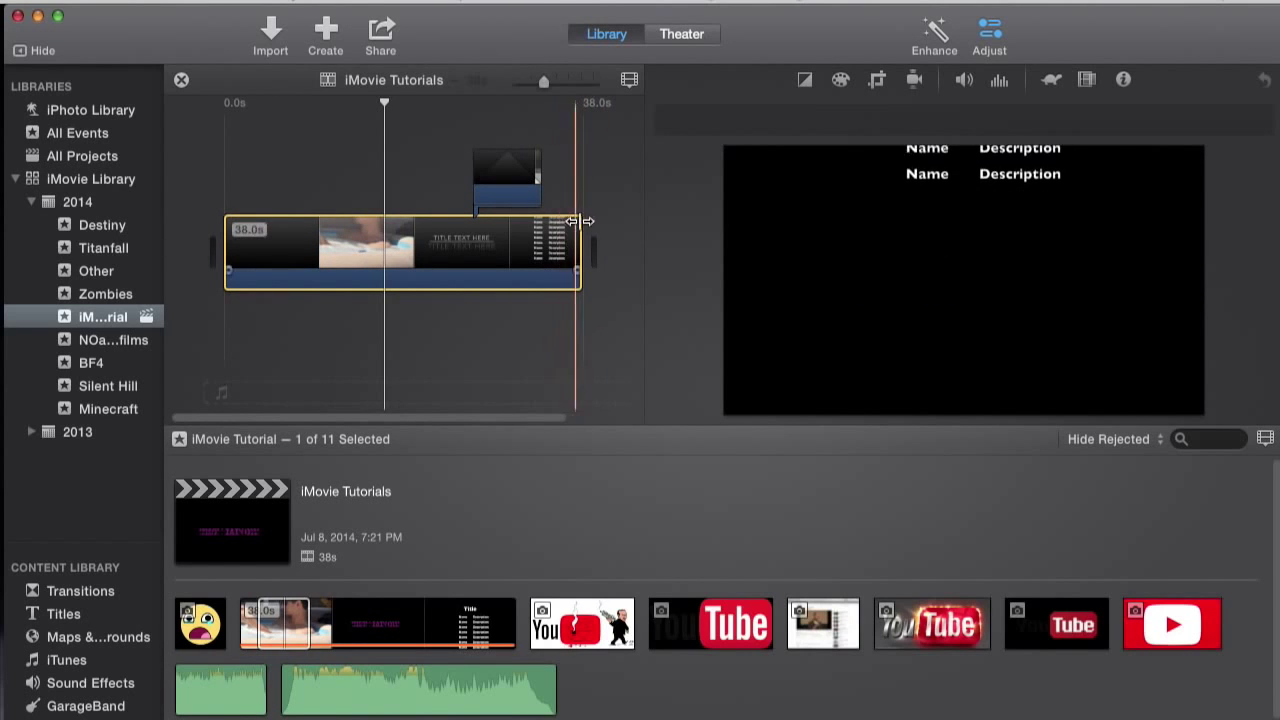
{"action": "left_click", "coordinate": [383, 195]}
{"action": "left_click", "coordinate": [436, 240]}
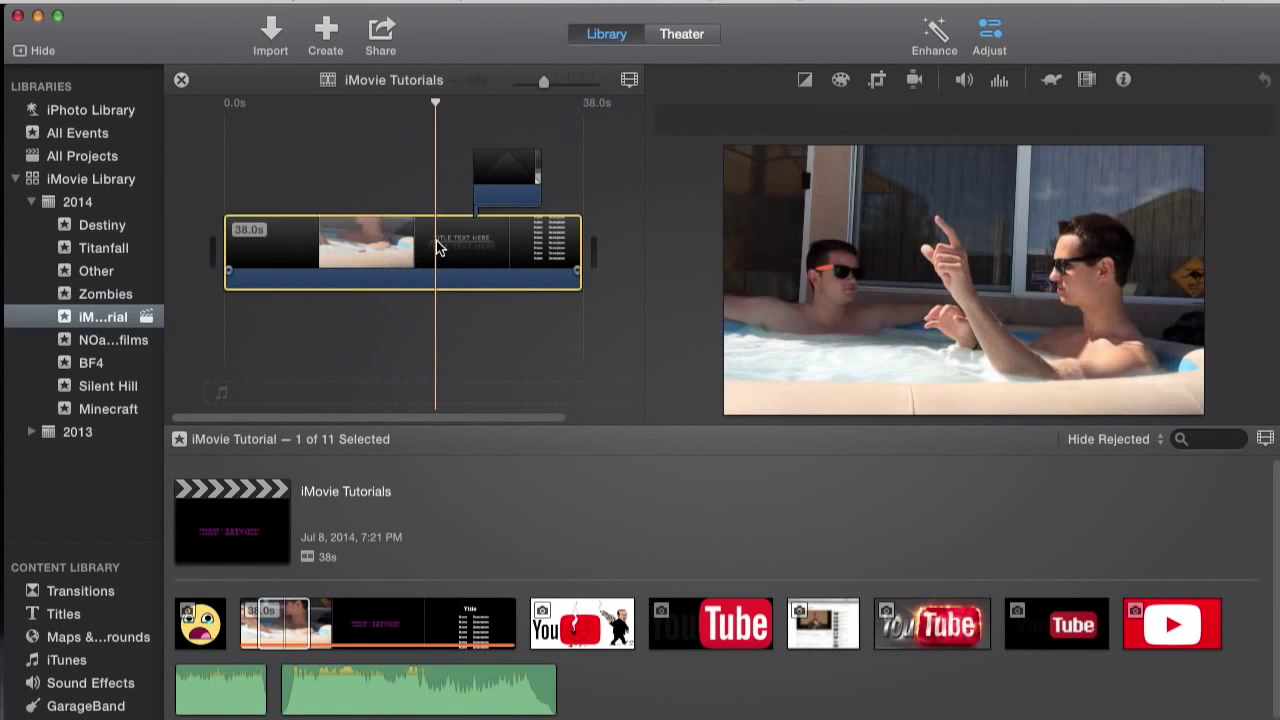
- Split the main clip in the hot tub section at about 13.8 s
{"action": "left_click", "coordinate": [366, 165]}
{"action": "left_click", "coordinate": [403, 175]}
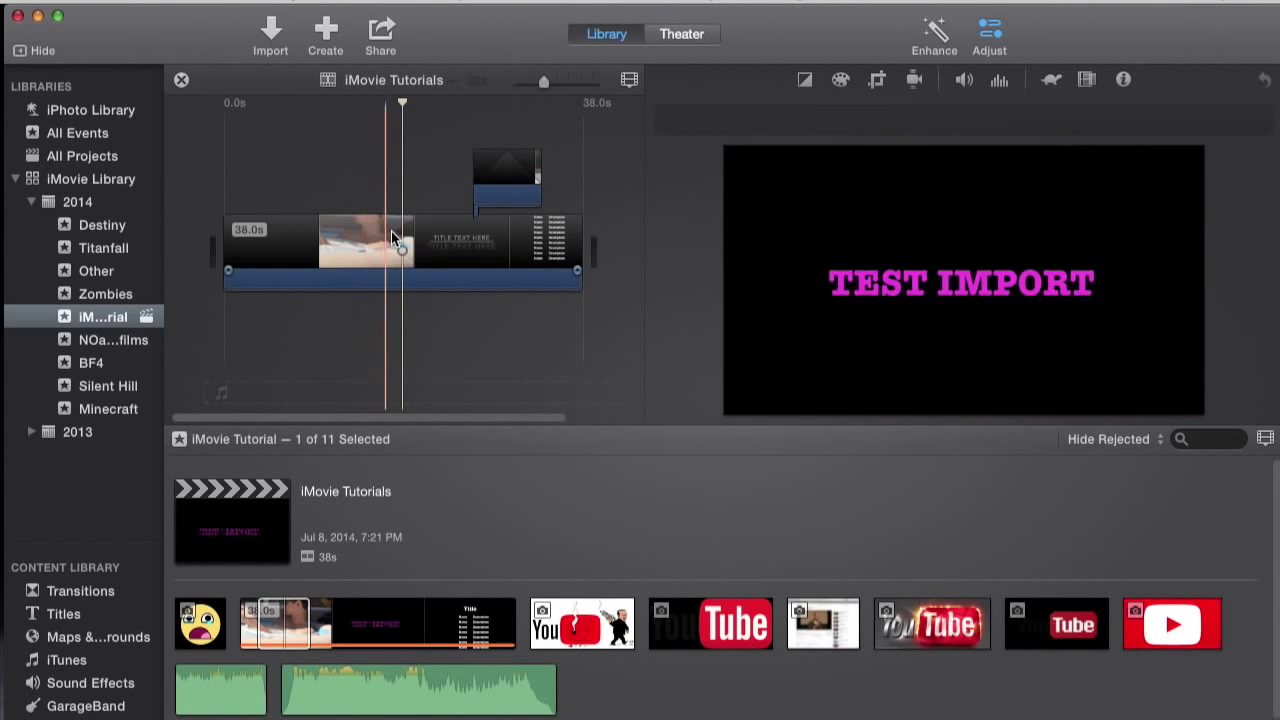
{"action": "left_click", "coordinate": [354, 199]}
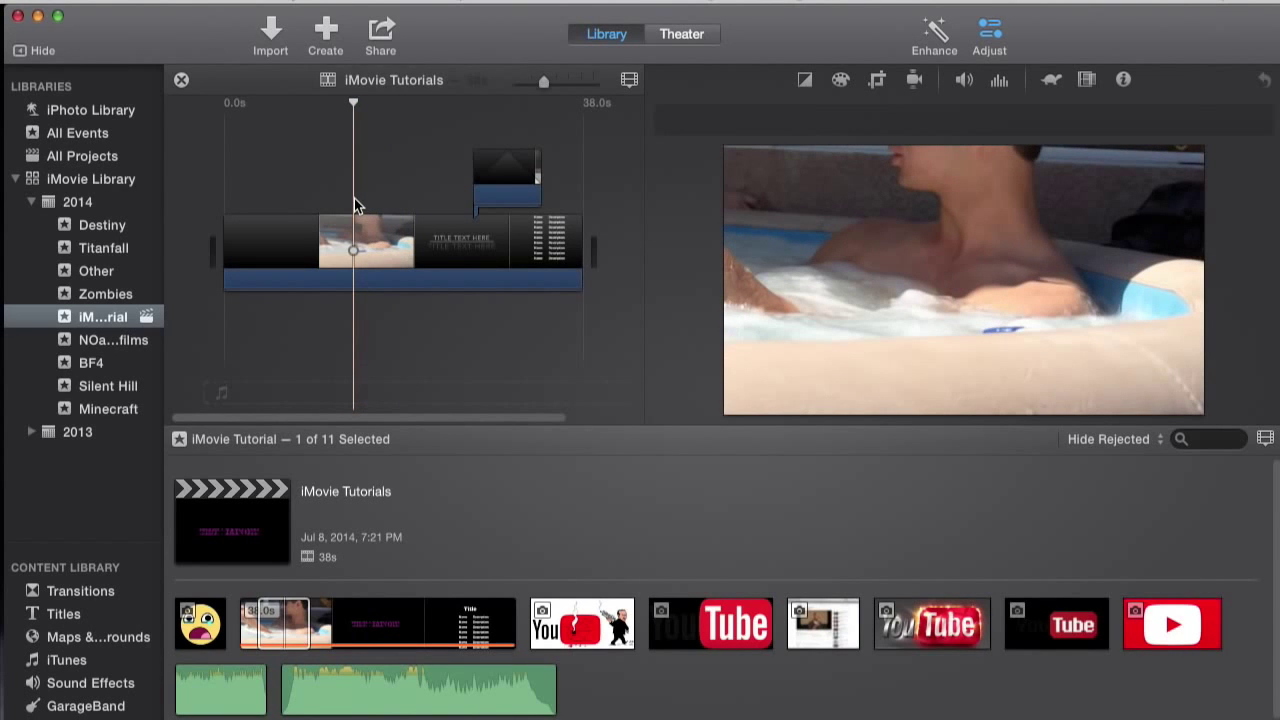
{"action": "left_click_drag", "start_coordinate": [389, 224], "coordinate": [352, 228]}
{"action": "left_click_drag", "start_coordinate": [350, 181], "coordinate": [355, 195]}
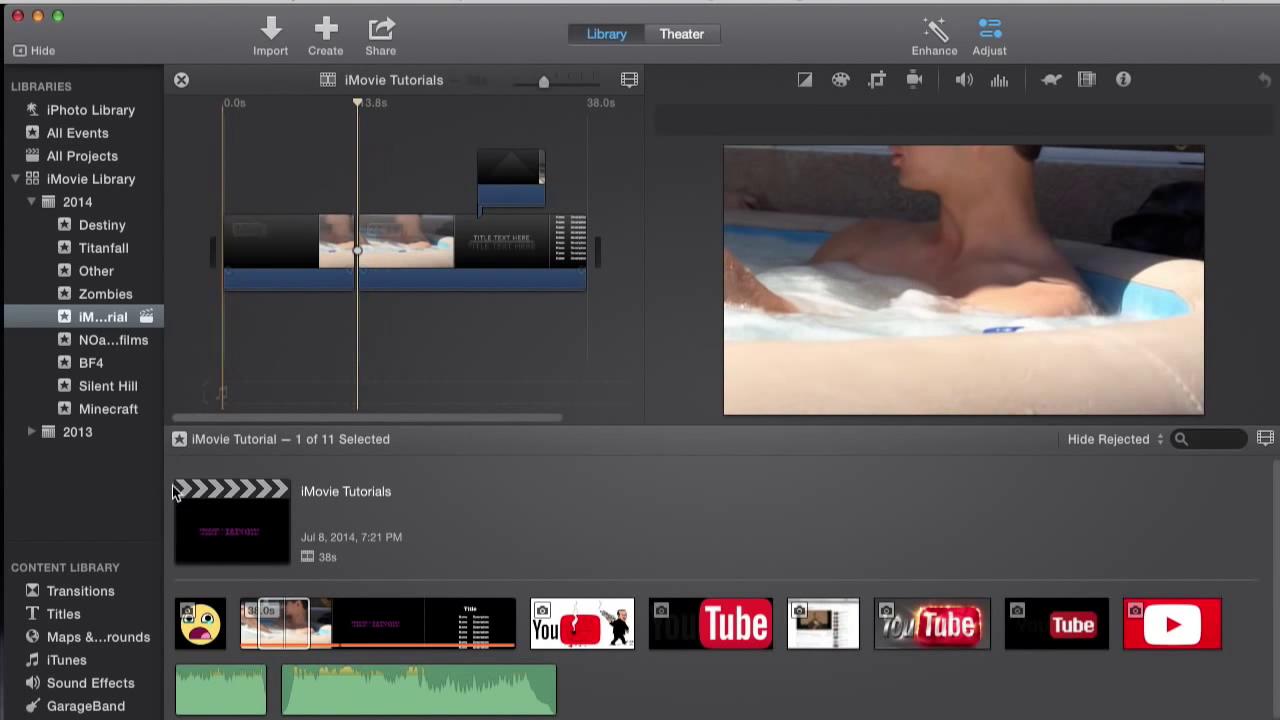
- Add a Fade to Black transition at the cut between the two halves of the main clip
{"action": "left_click", "coordinate": [103, 591]}
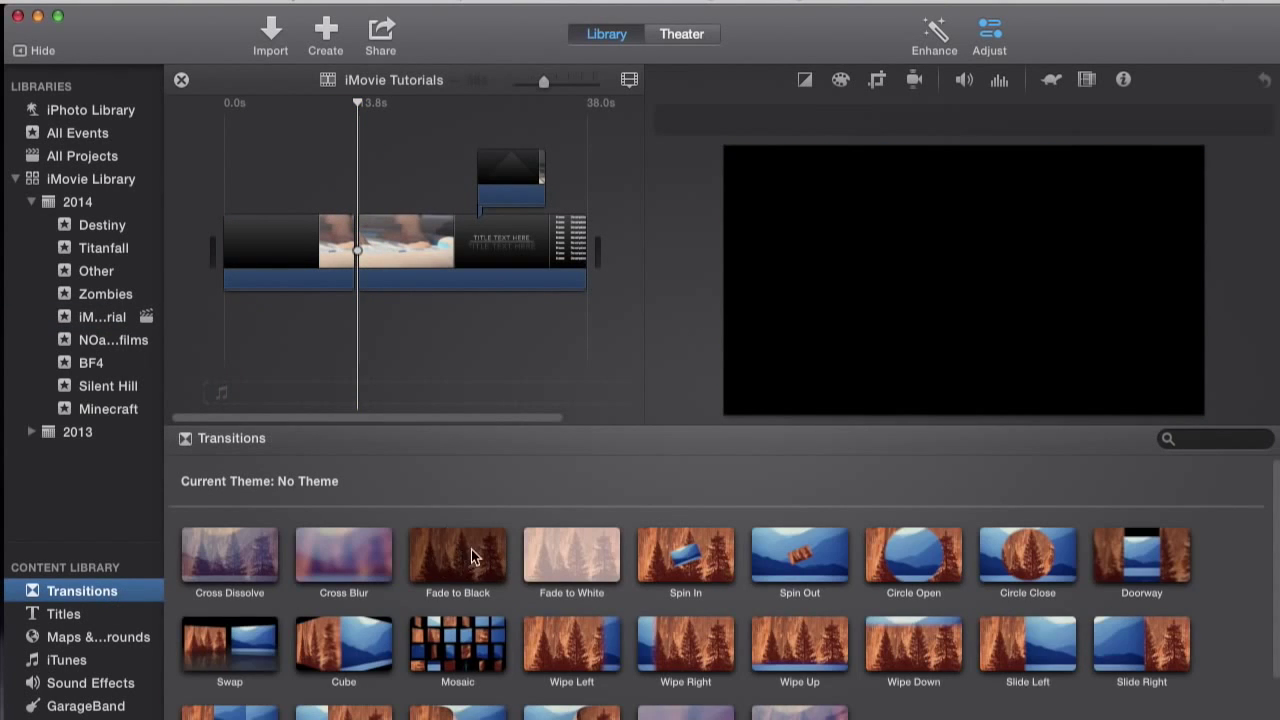
{"action": "left_click", "coordinate": [466, 555]}
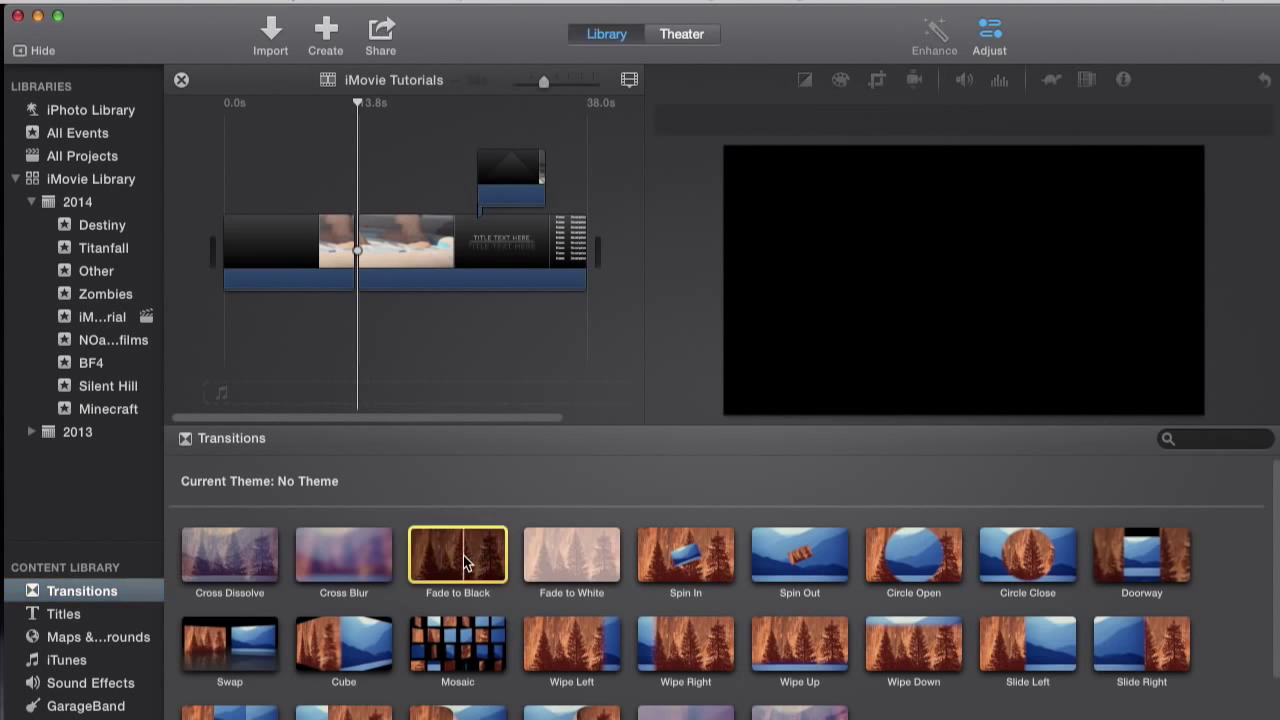
{"action": "left_click", "coordinate": [577, 540]}
{"action": "left_click", "coordinate": [463, 558]}
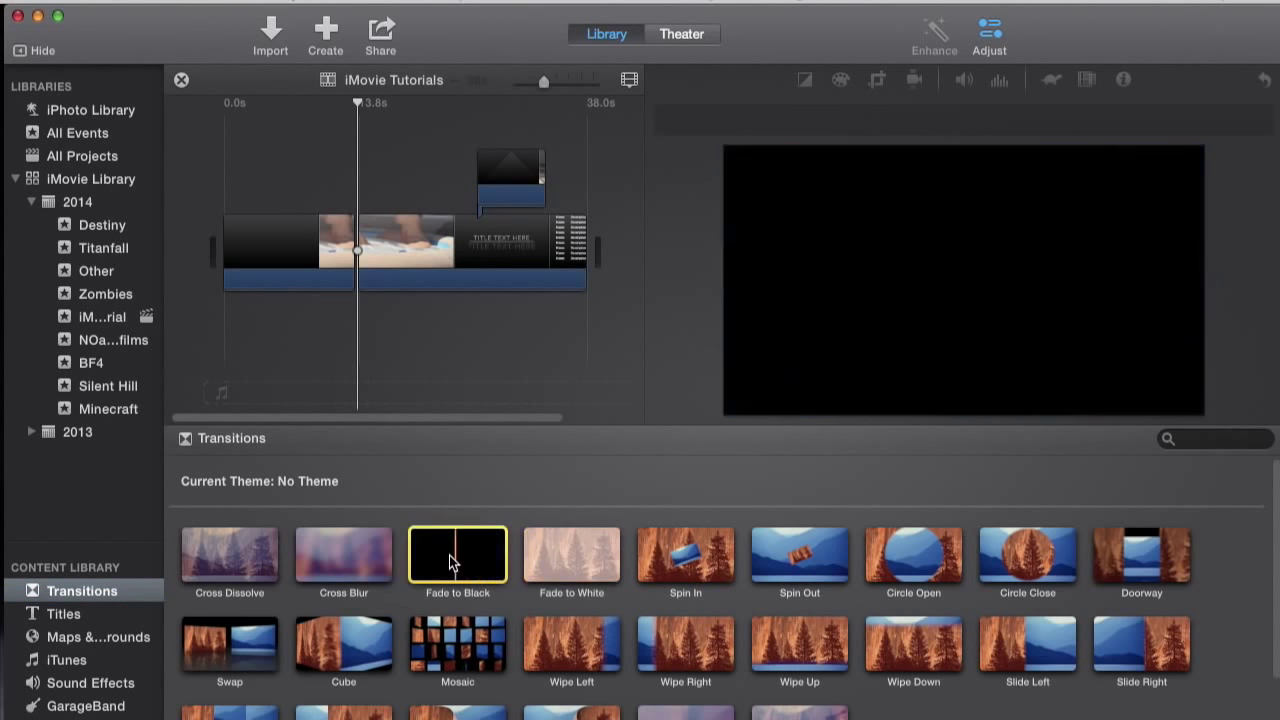
{"action": "left_click_drag", "start_coordinate": [460, 558], "coordinate": [372, 240]}
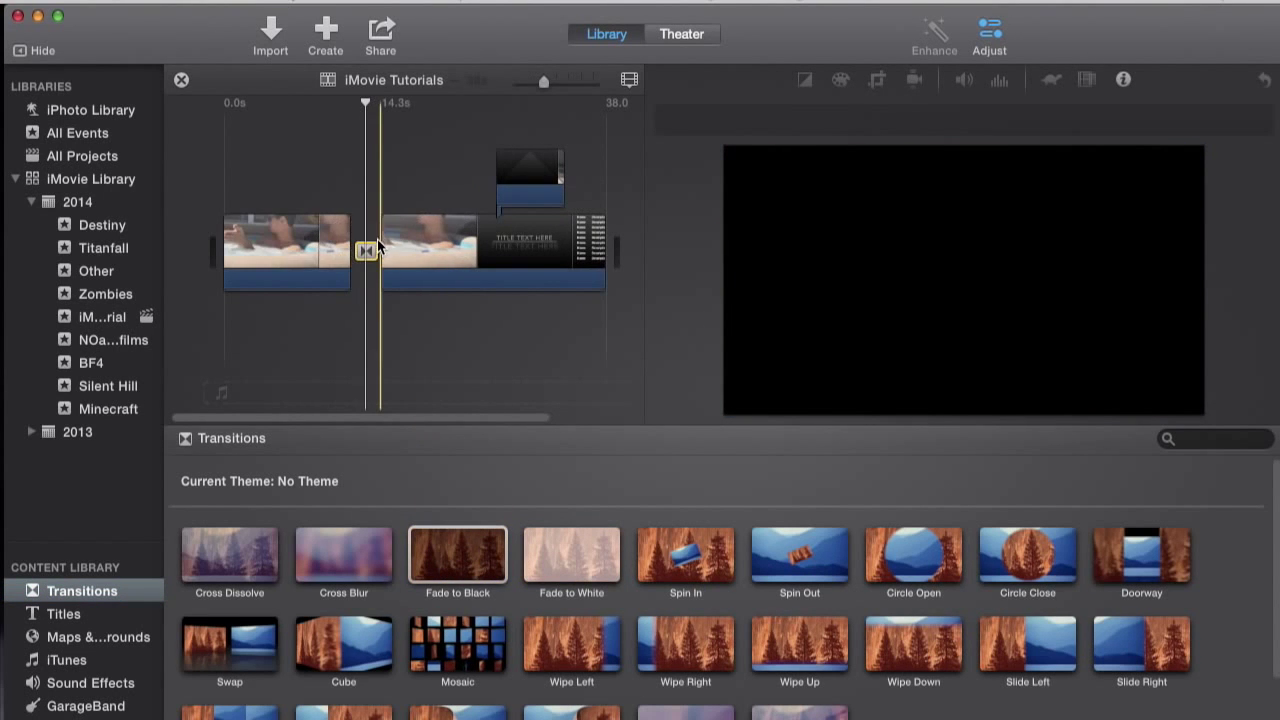
- Play back the timeline from just before the cut to check the Fade to Black transition
{"action": "left_click", "coordinate": [380, 182]}
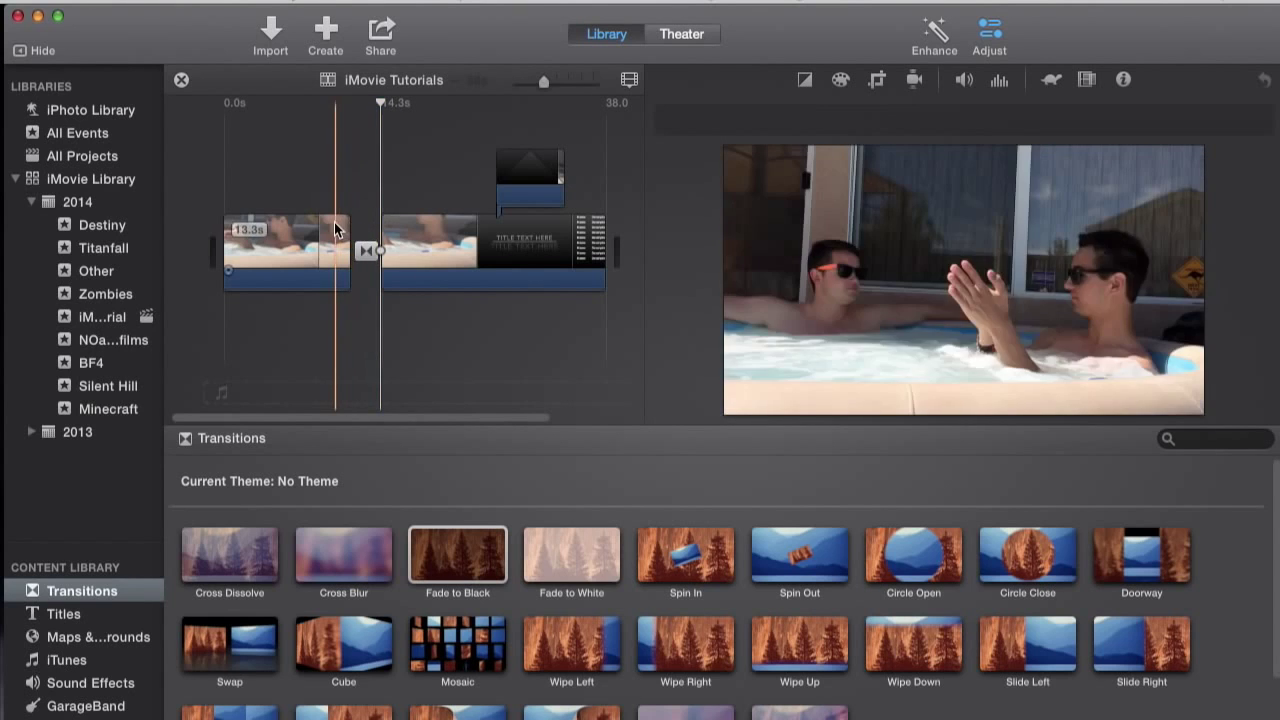
{"action": "key", "text": "space"}
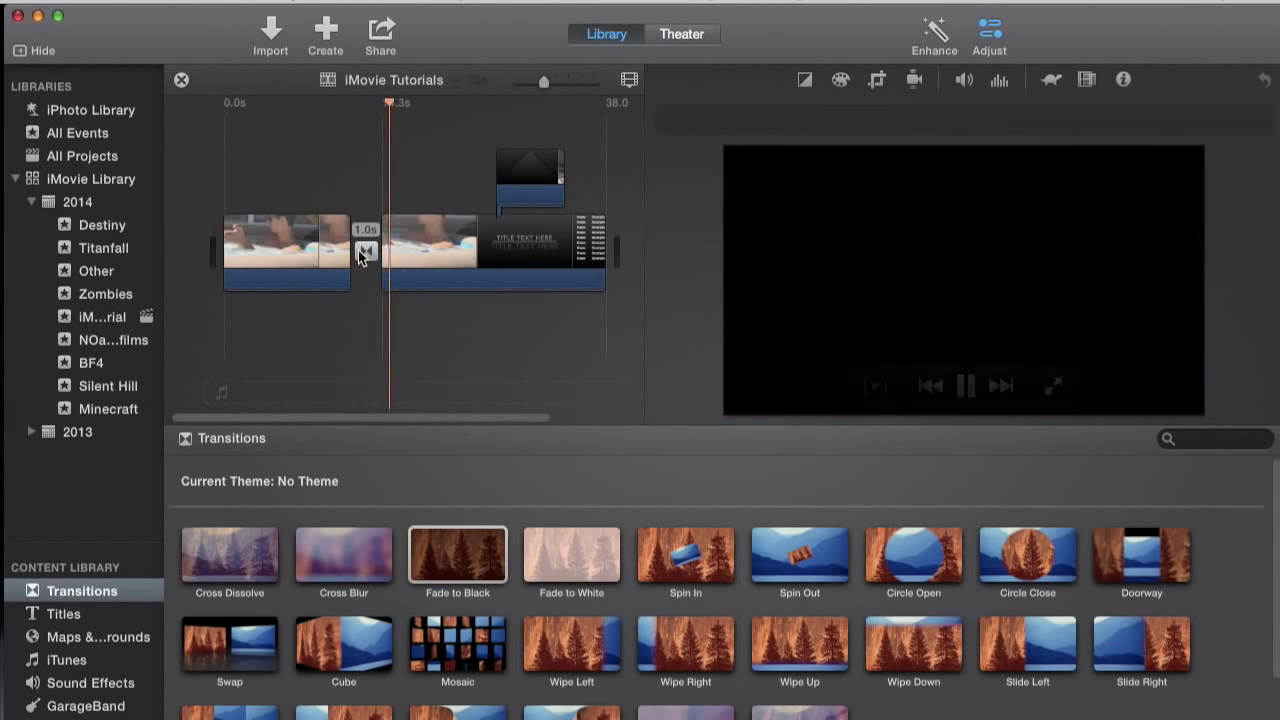
{"action": "key", "text": "space"}
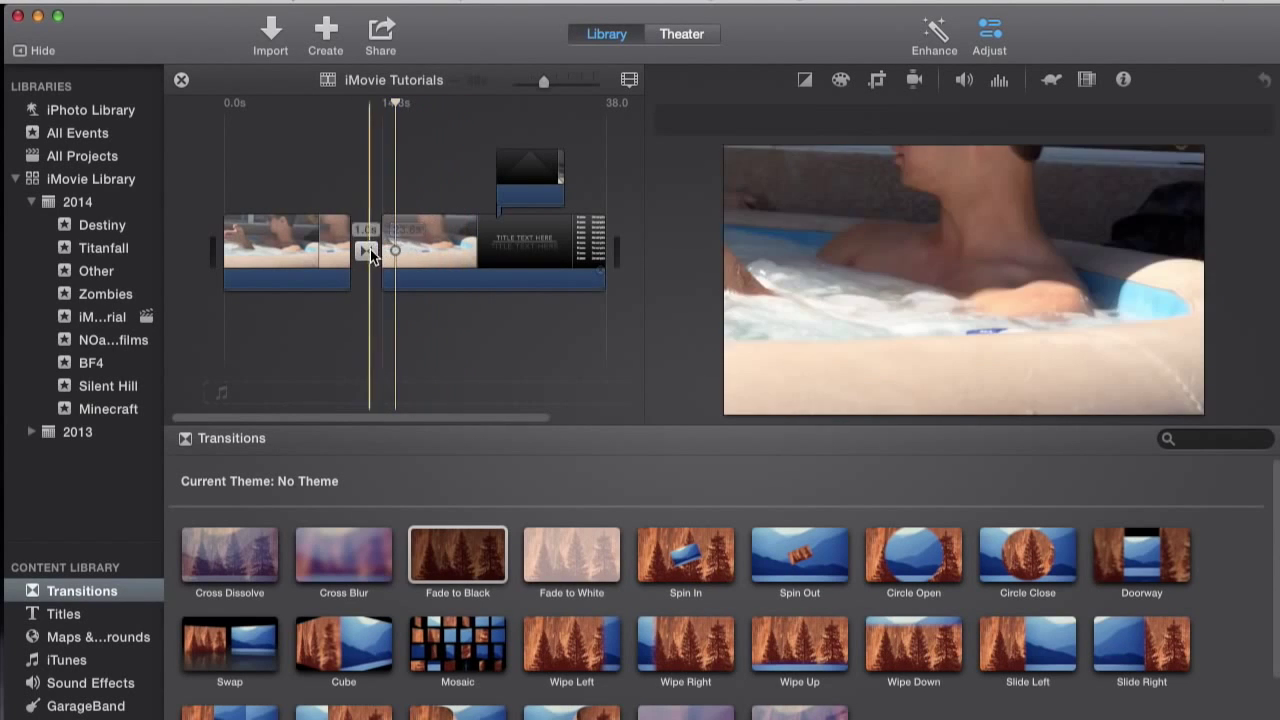
- Move the cutaway earlier in the timeline, above the opening hot tub footage of the second main clip segment
{"action": "left_click", "coordinate": [298, 236]}
{"action": "left_click", "coordinate": [464, 238]}
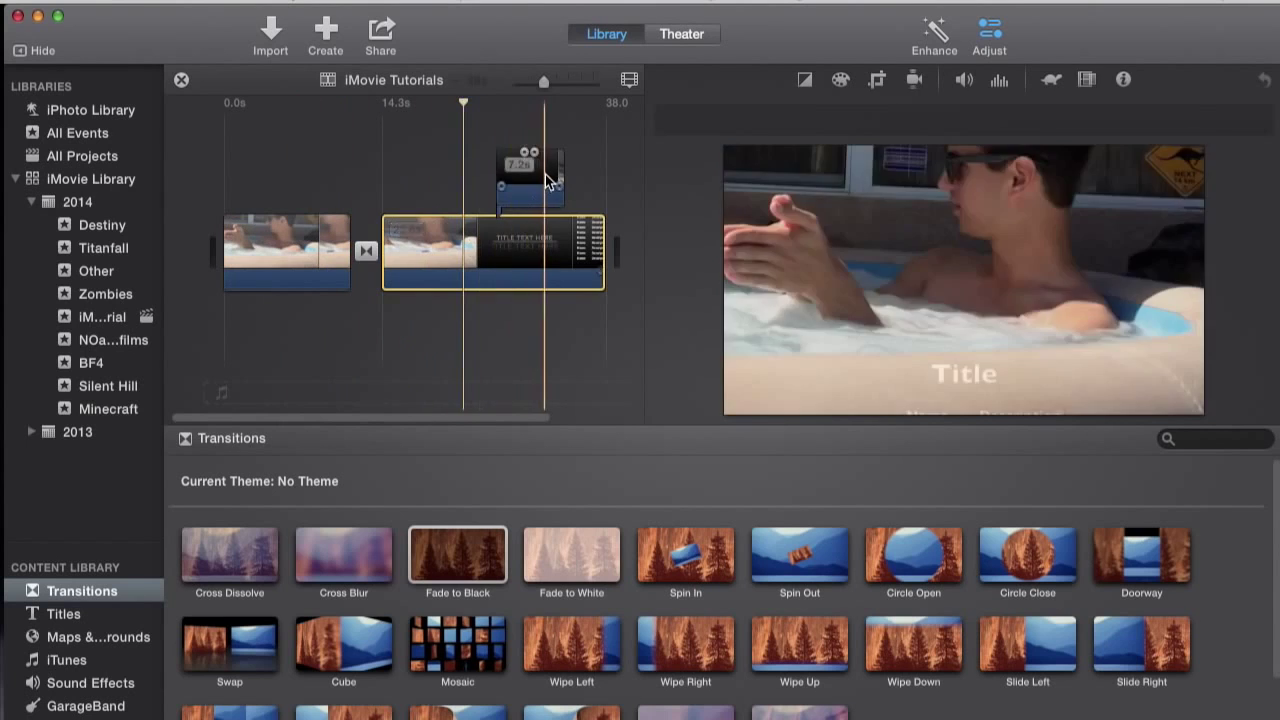
{"action": "left_click", "coordinate": [522, 176]}
{"action": "left_click", "coordinate": [457, 176]}
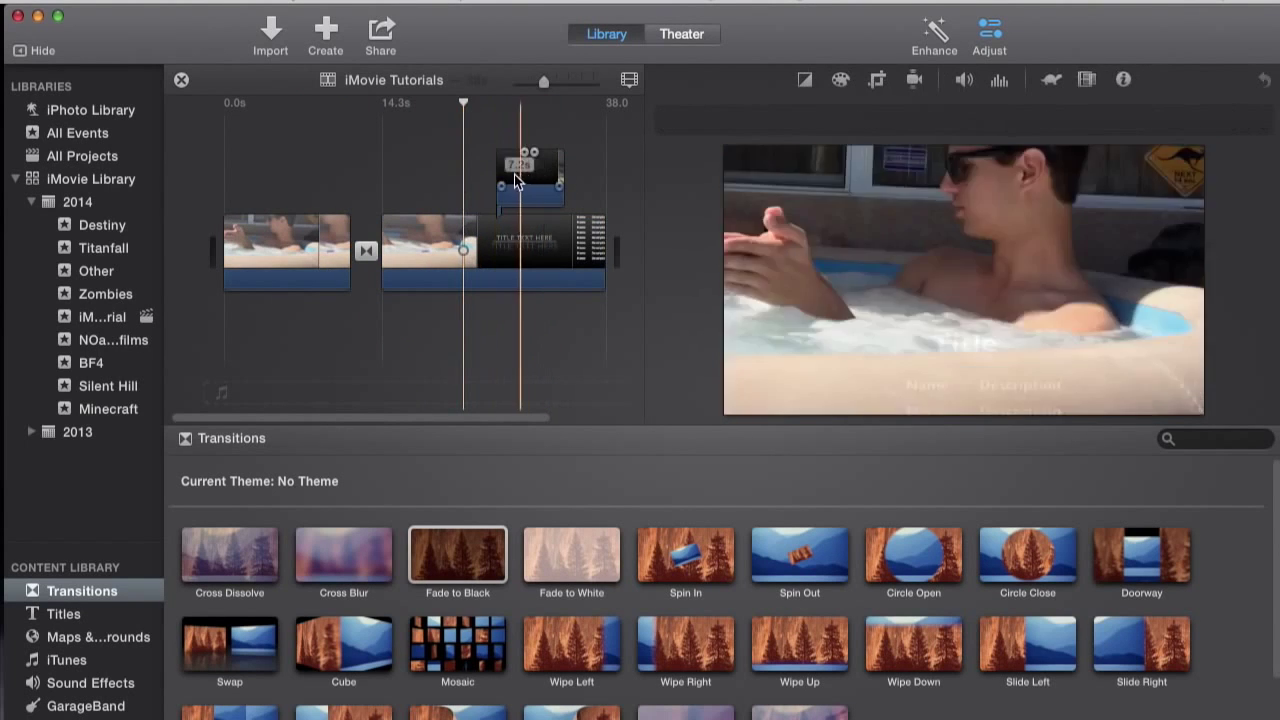
{"action": "left_click", "coordinate": [535, 186]}
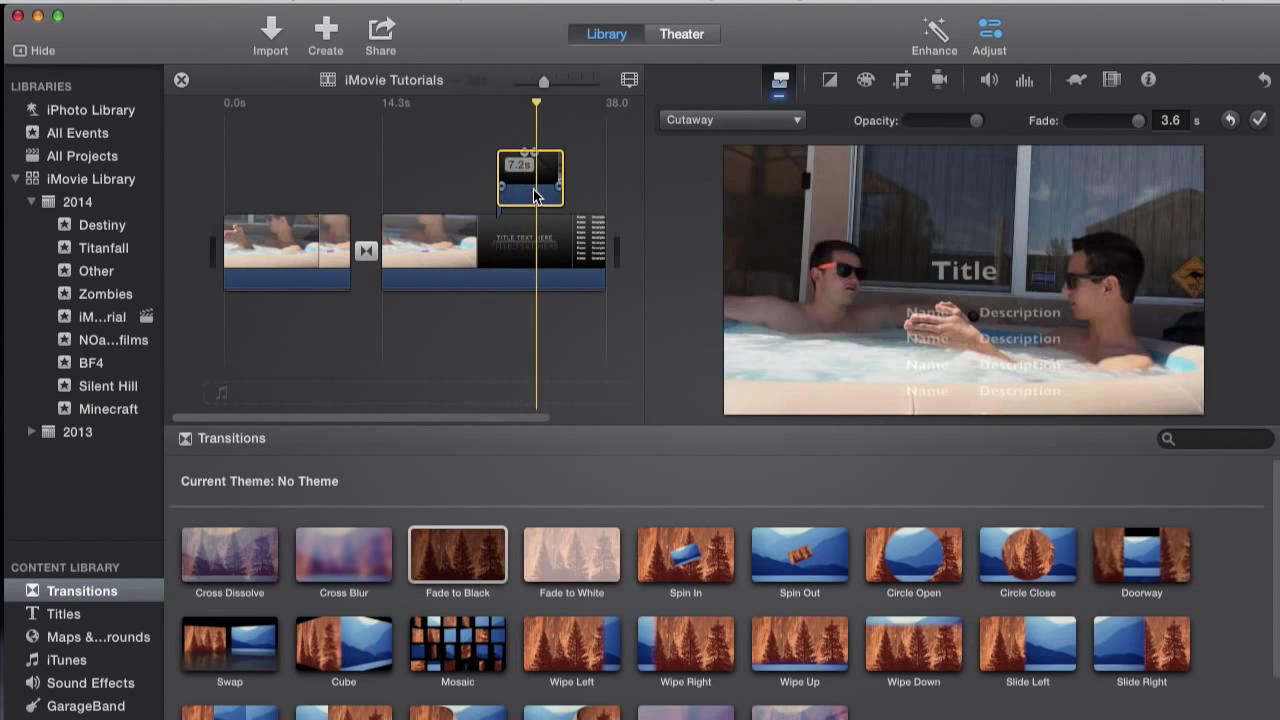
{"action": "left_click_drag", "start_coordinate": [521, 181], "coordinate": [425, 186]}
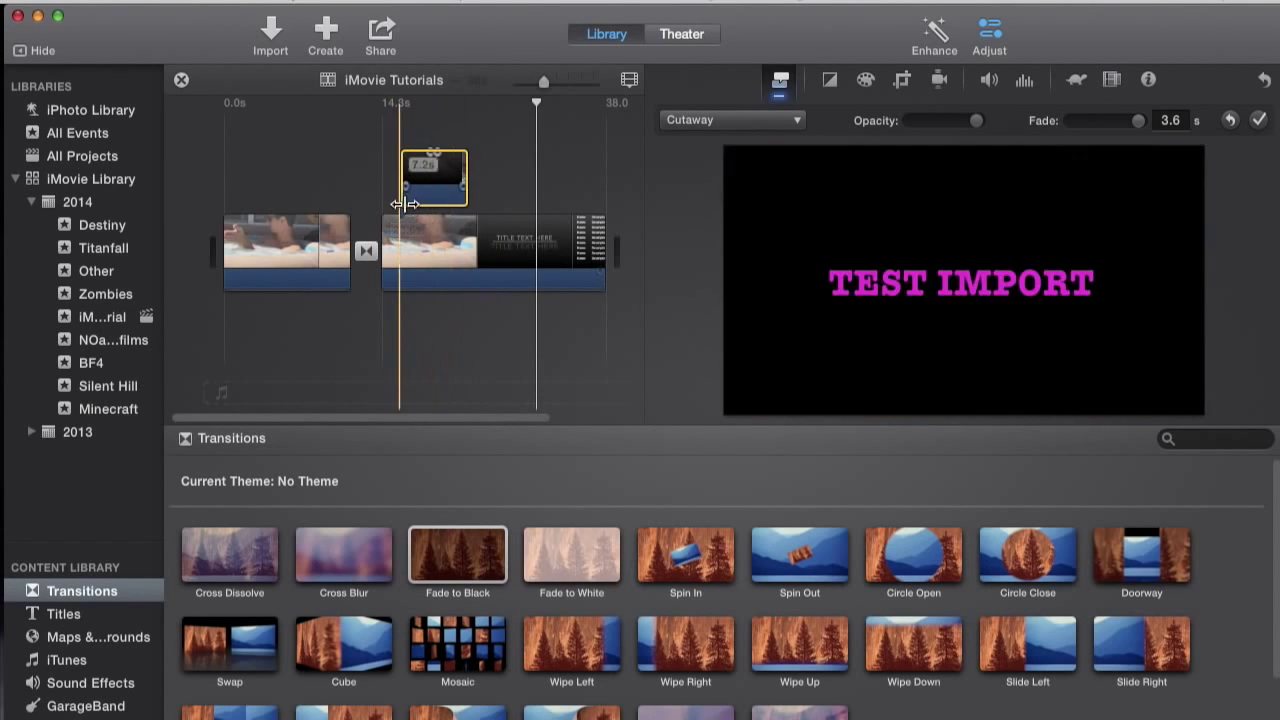
- Change the duration of the Fade to Black transition between the two main clip segments and apply it
{"action": "left_click", "coordinate": [380, 170]}
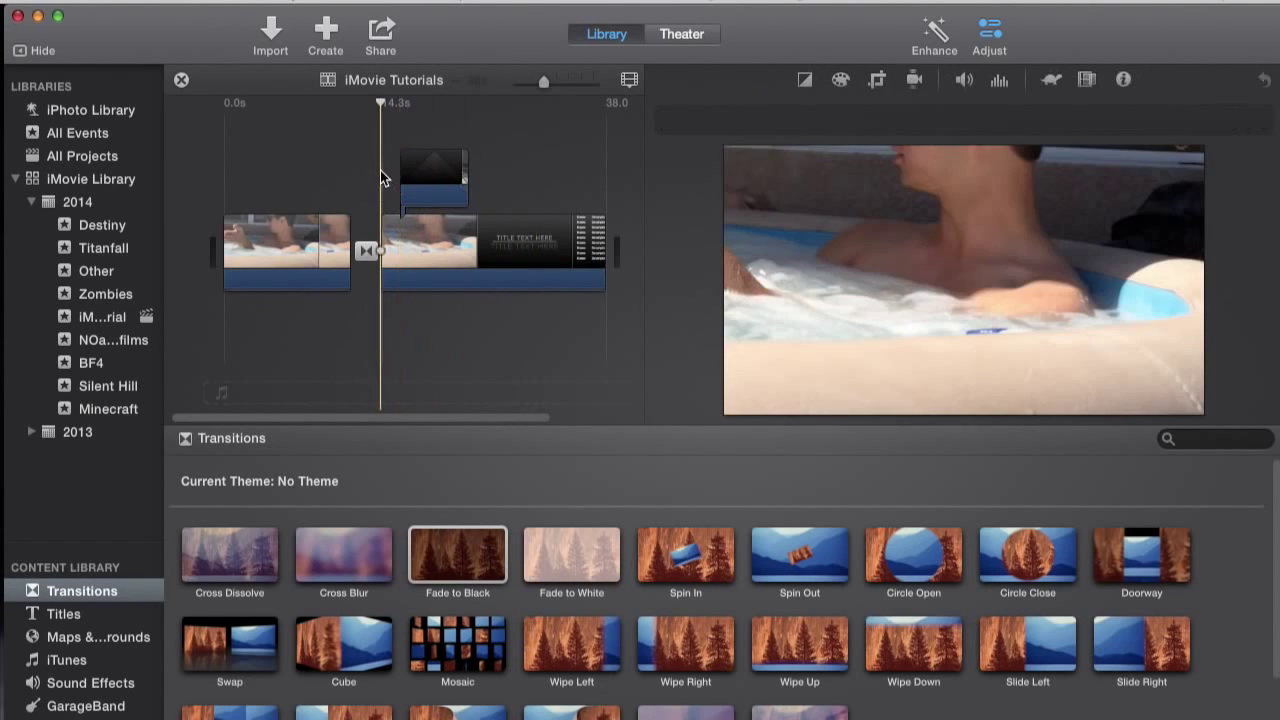
{"action": "left_click", "coordinate": [365, 250]}
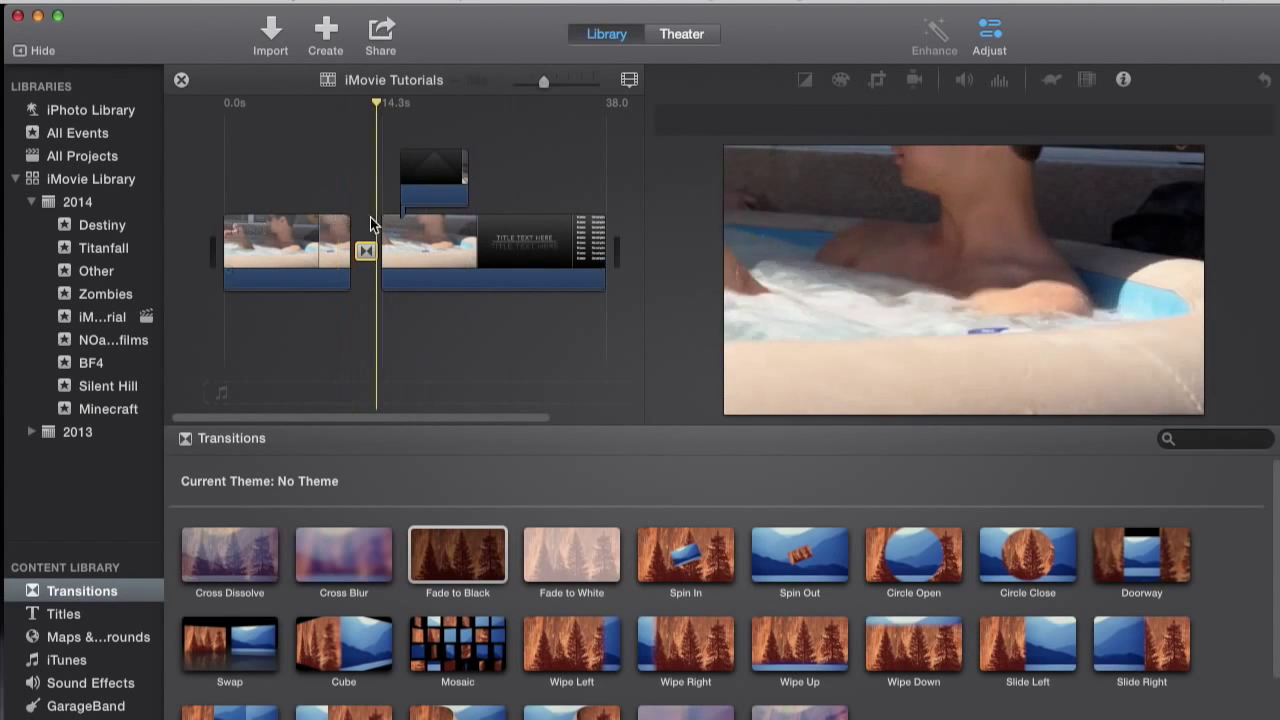
{"action": "left_click", "coordinate": [368, 252]}
{"action": "double_click", "coordinate": [366, 252]}
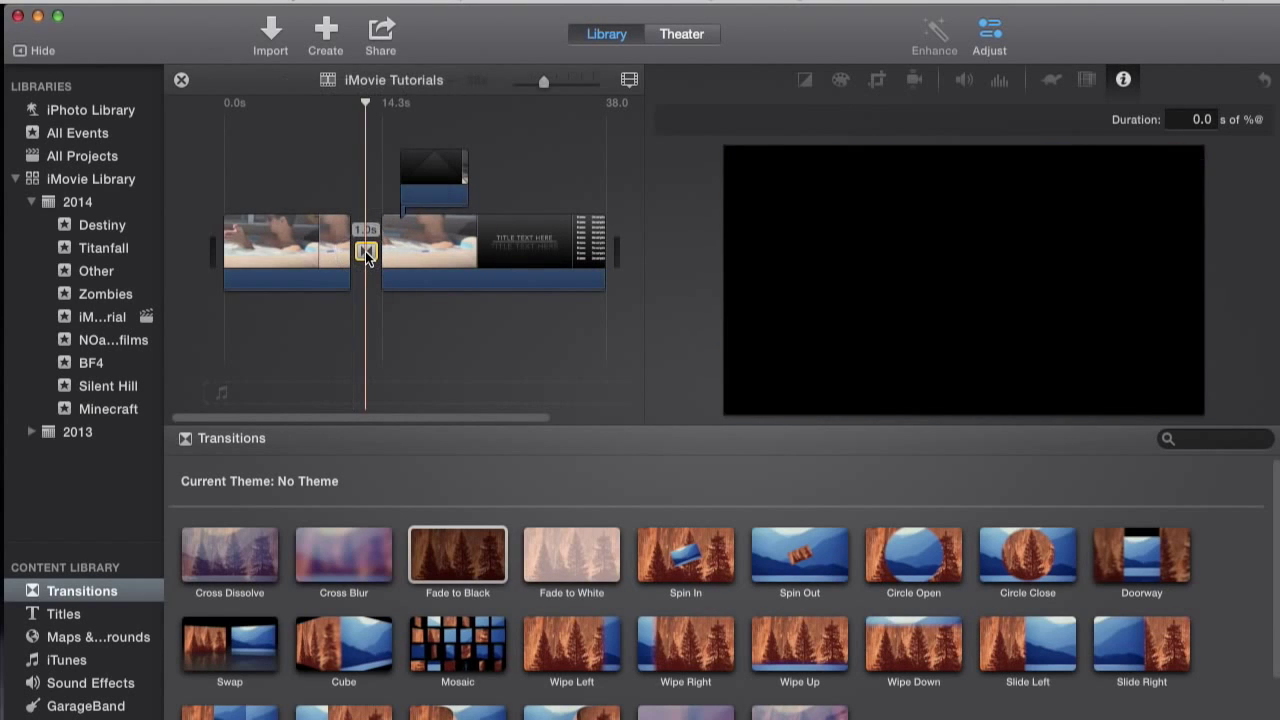
{"action": "left_click", "coordinate": [392, 129]}
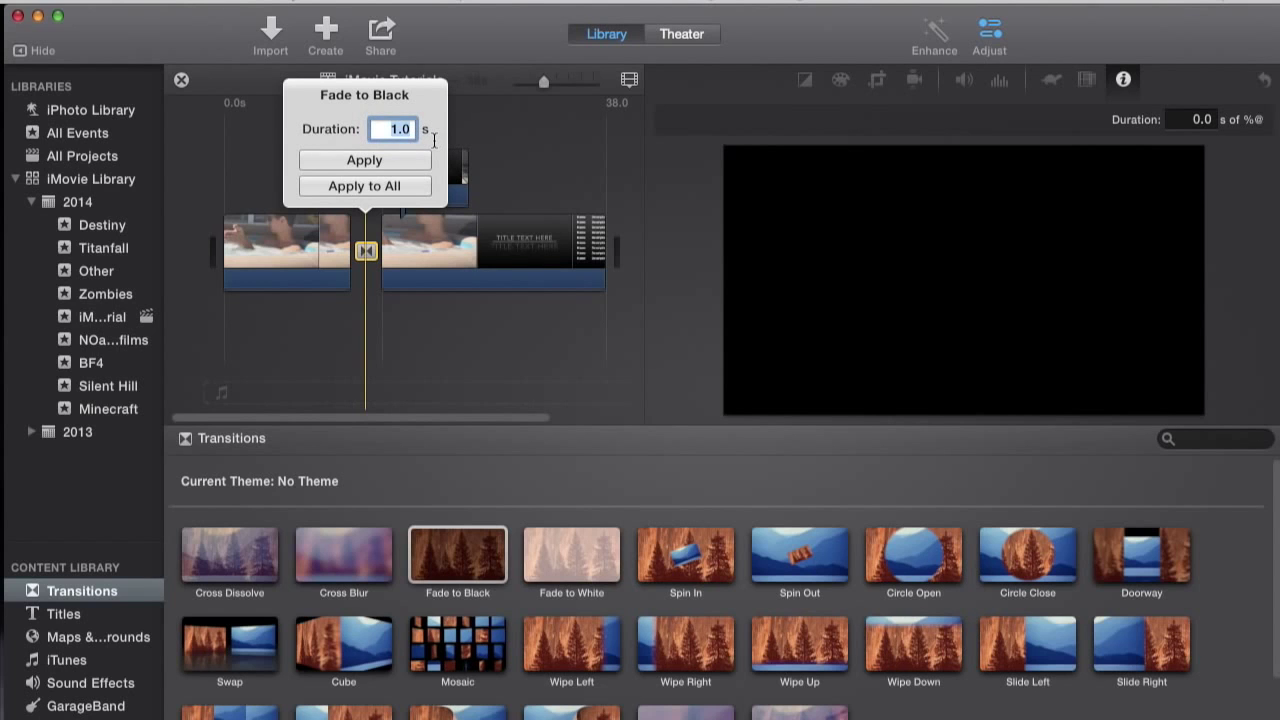
{"action": "key", "text": "Return"}
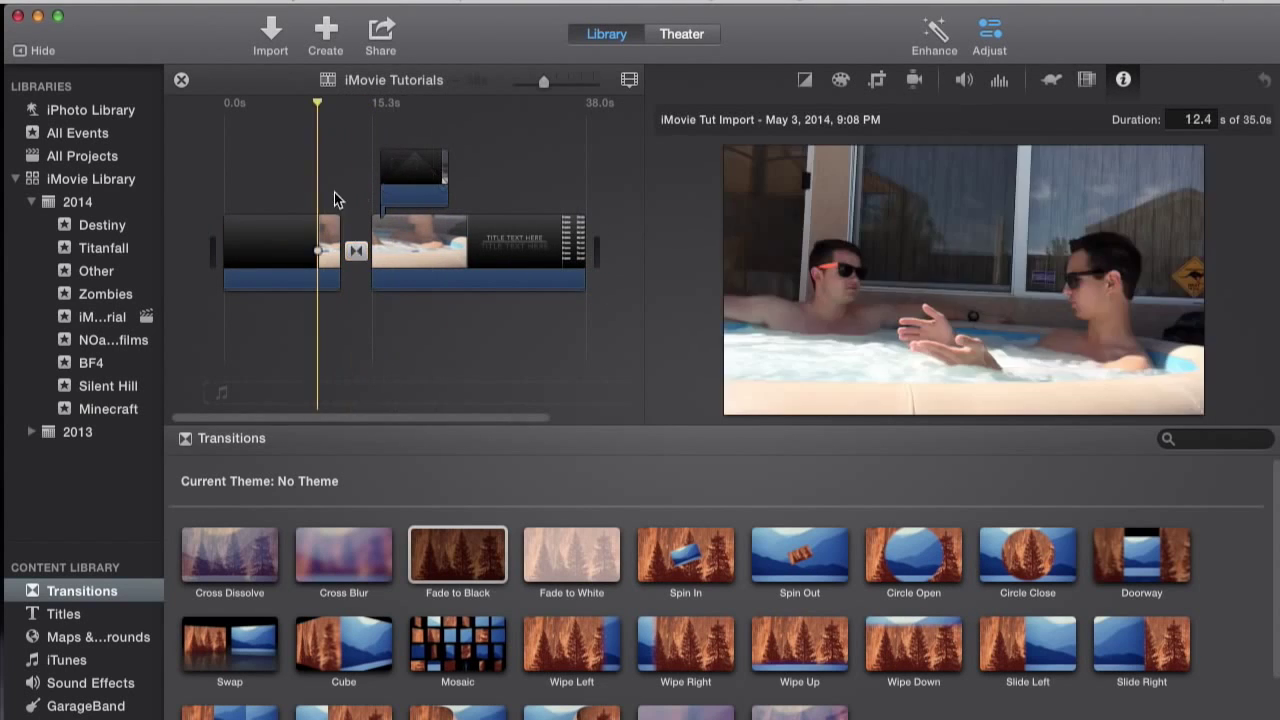
- Play back the adjusted Fade to Black transition and view the titles near the end of the project
{"action": "key", "text": "space"}
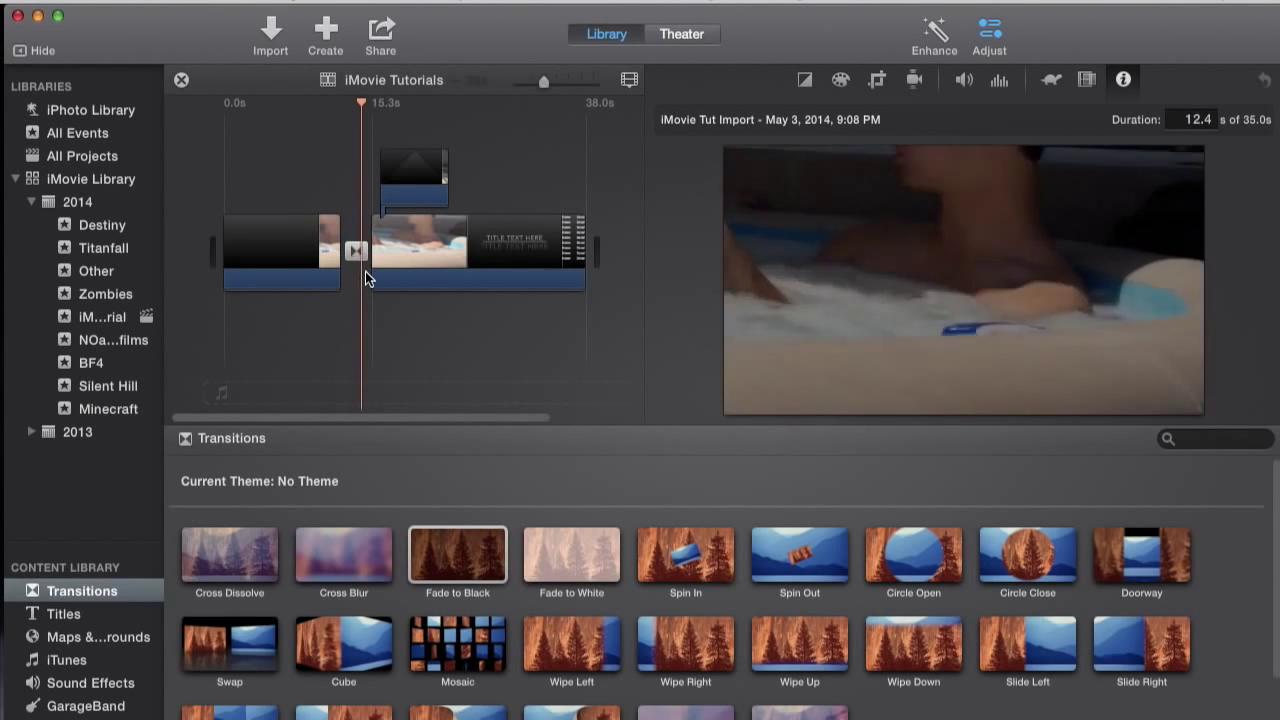
{"action": "left_click", "coordinate": [359, 181]}
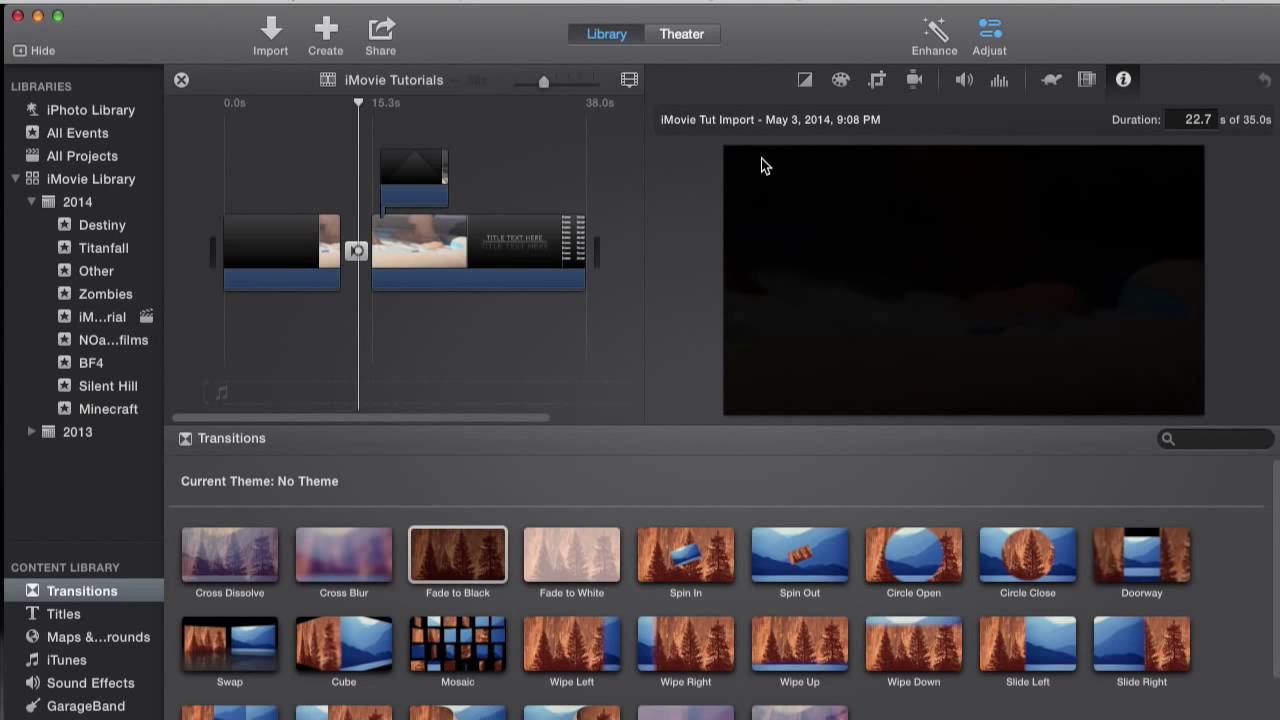
{"action": "left_click", "coordinate": [524, 167]}
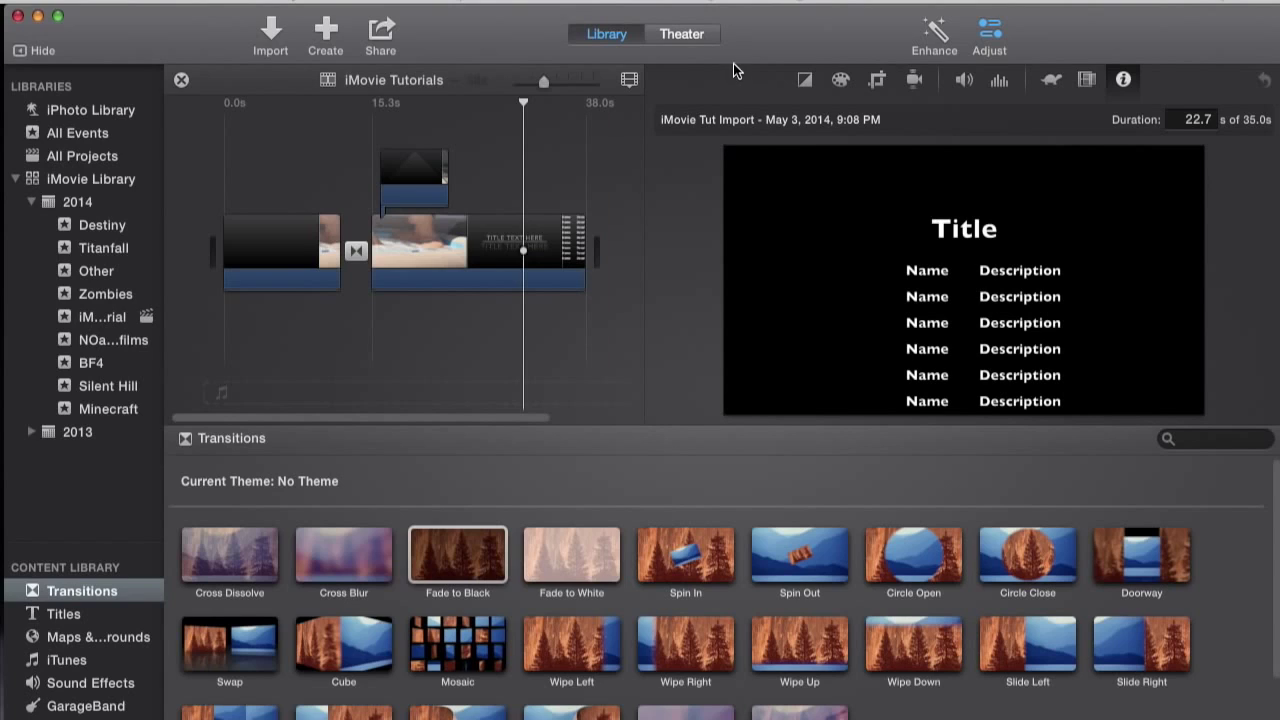